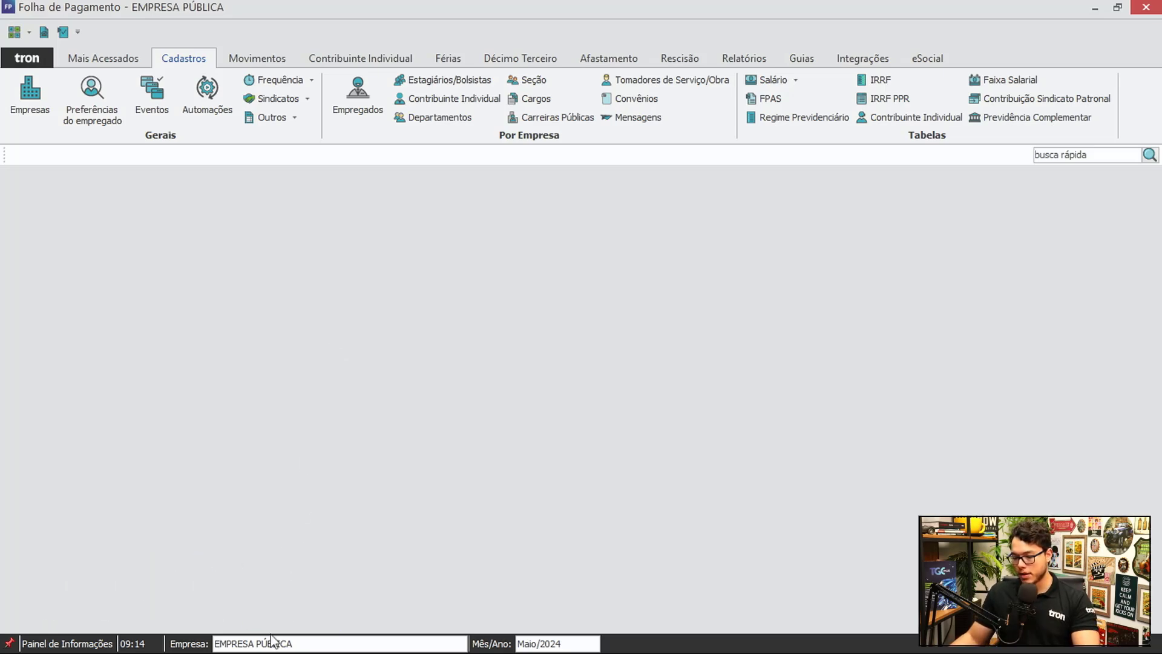
# Select the company EMPRESA PÚBLICA and the period May 2024 as the working context.
pyautogui.doubleClick(292, 645)
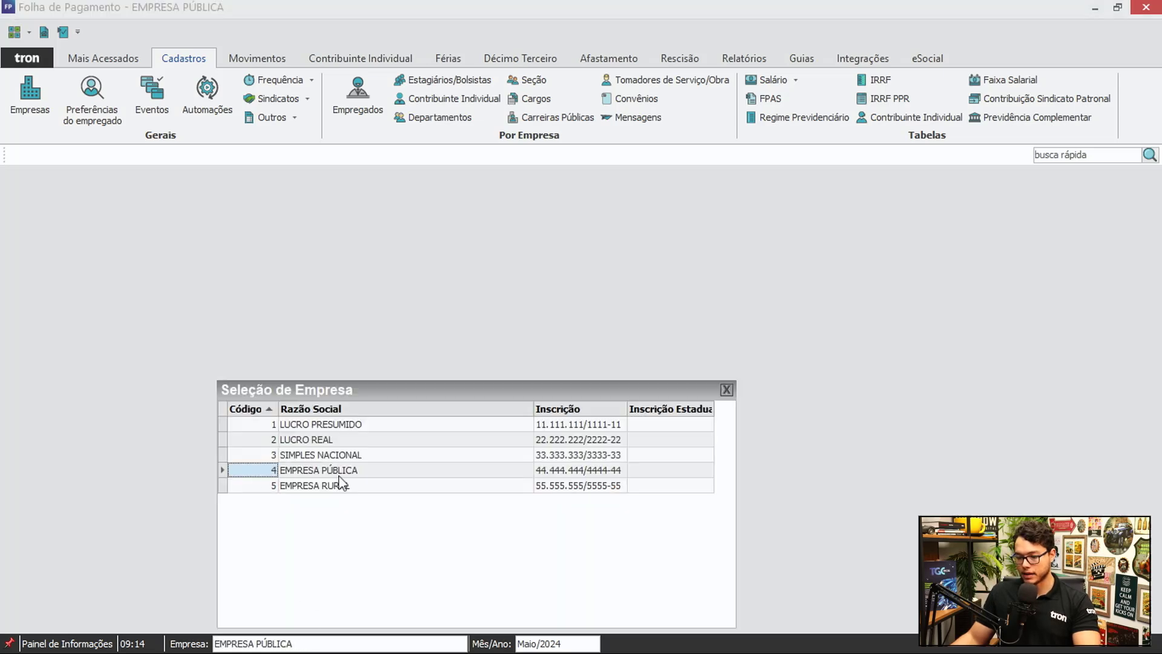
pyautogui.click(356, 473)
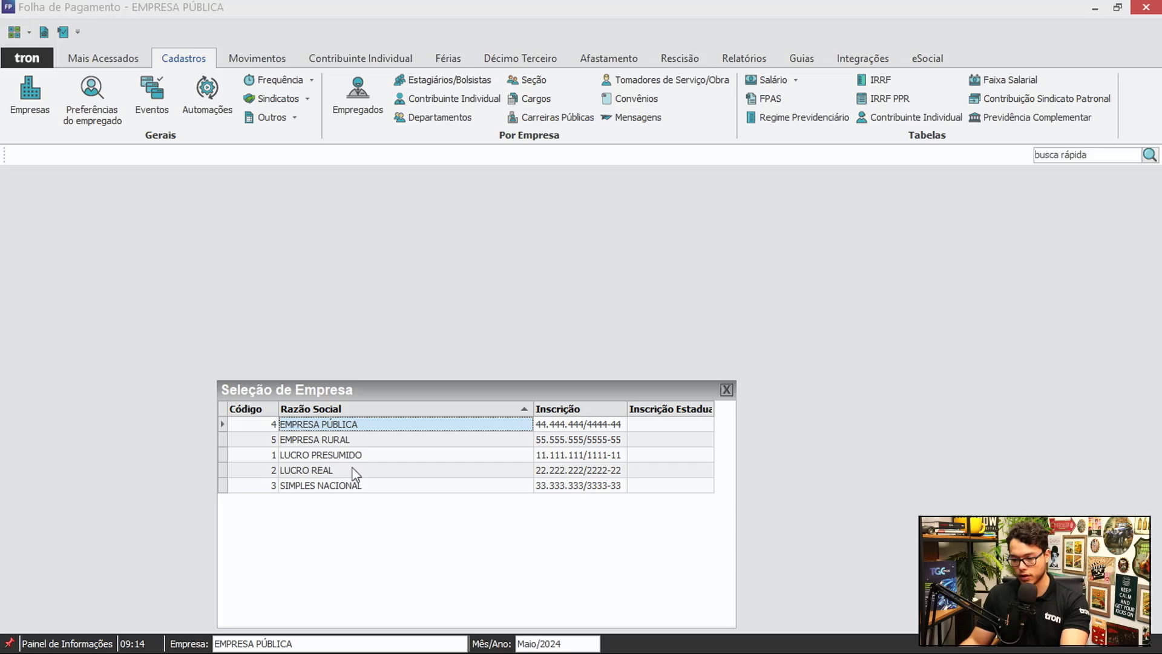
pyautogui.press('Return')
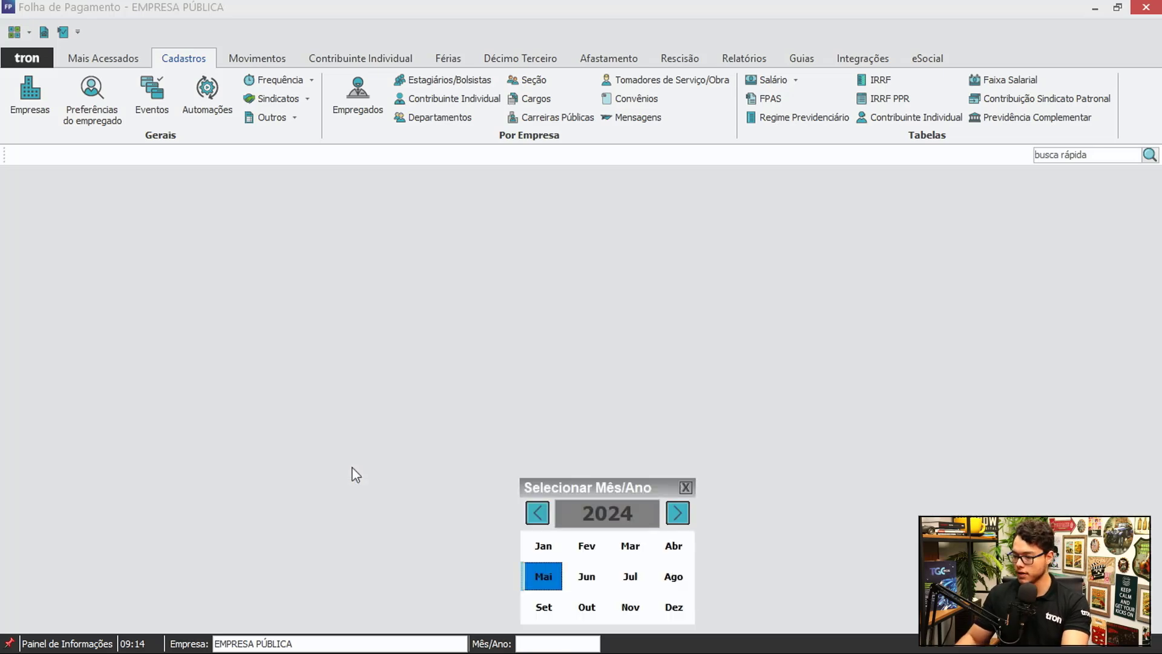
pyautogui.press('Return')
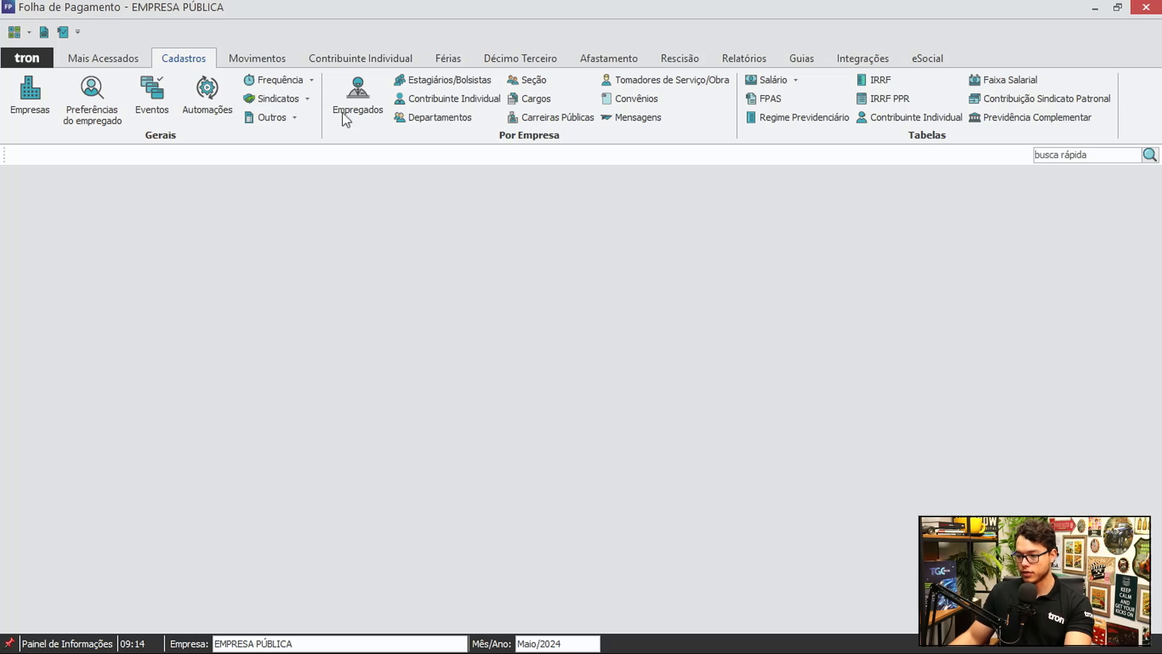
# Open the existing employee's record in the employee register and examine the name in the personal data.
pyautogui.click(358, 98)
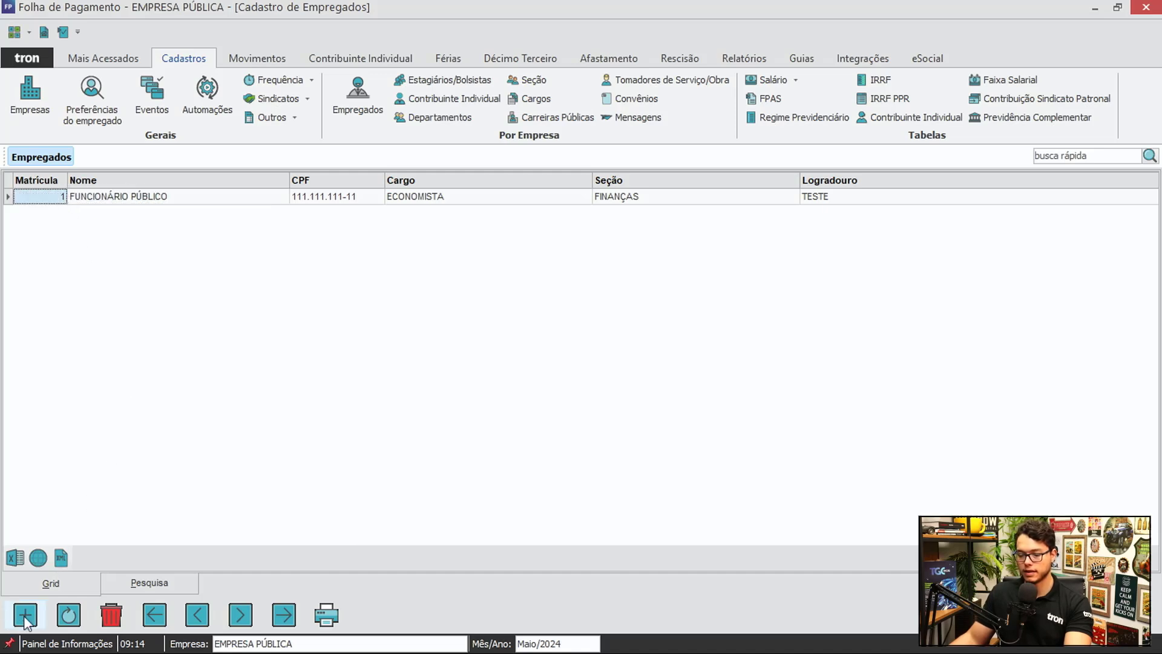
pyautogui.click(106, 202)
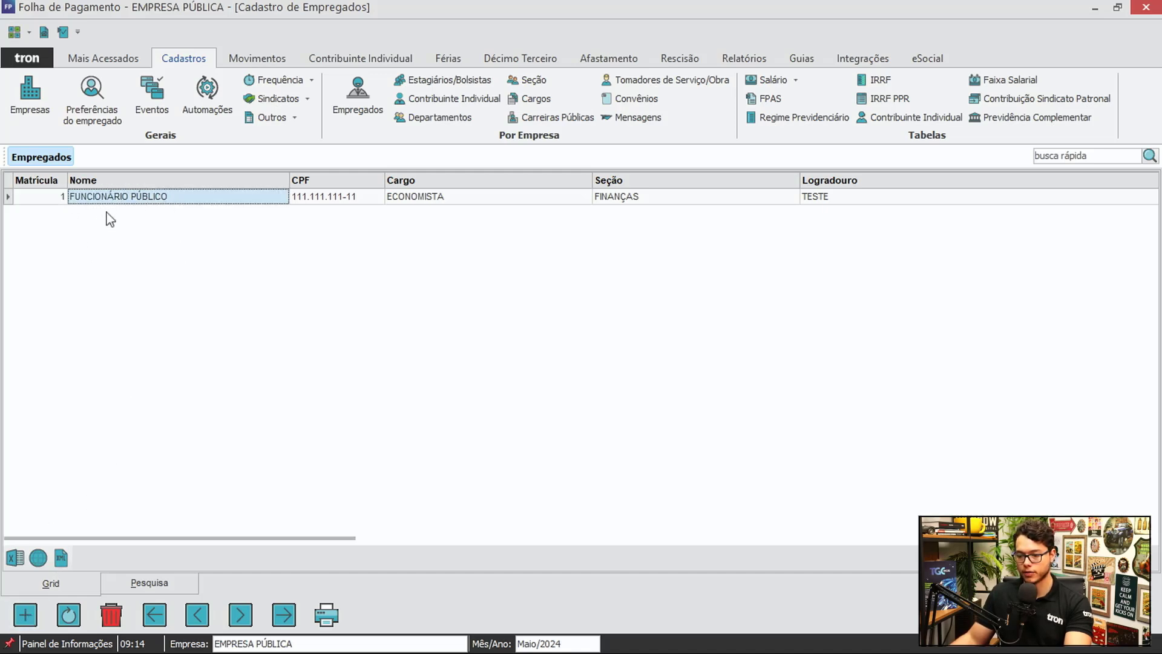
pyautogui.doubleClick(178, 334)
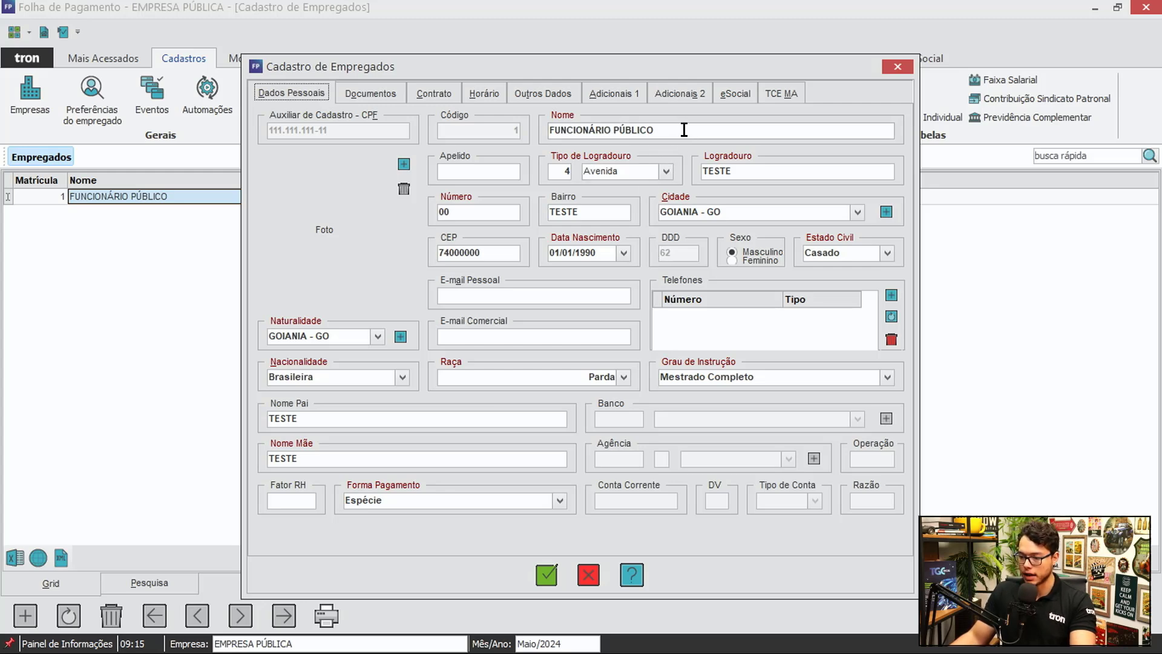
pyautogui.moveTo(682, 128); pyautogui.dragTo(528, 133)
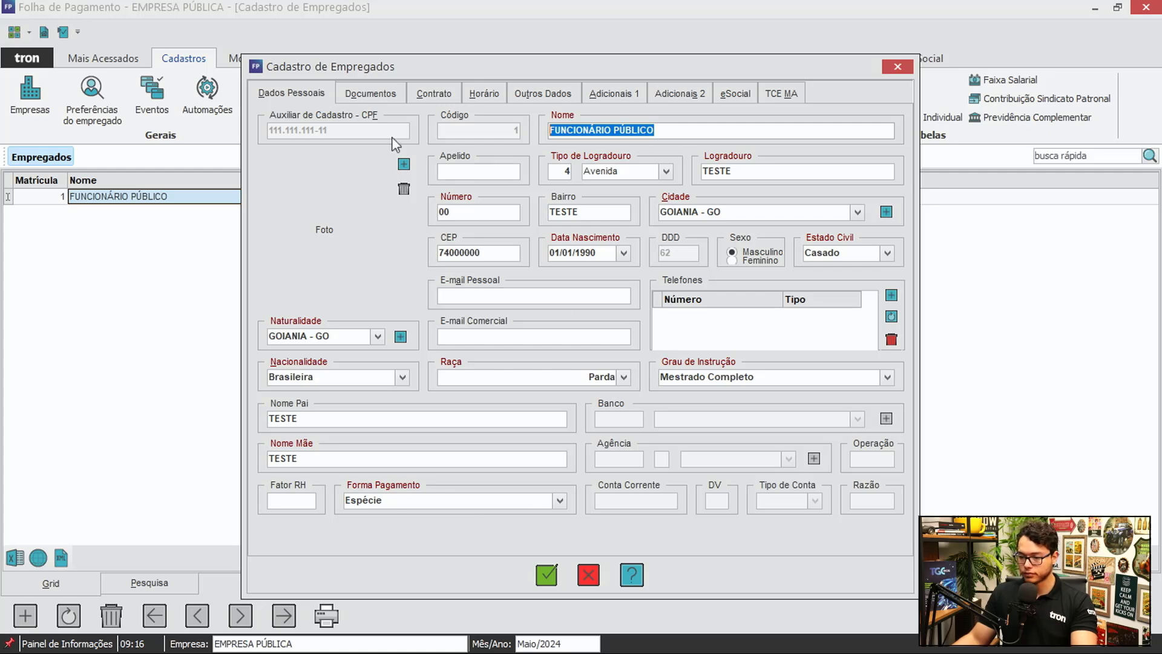
# Switch the payment method to Depósito em Conta to examine the bank account fields, and set it back to Espécie.
pyautogui.click(424, 500)
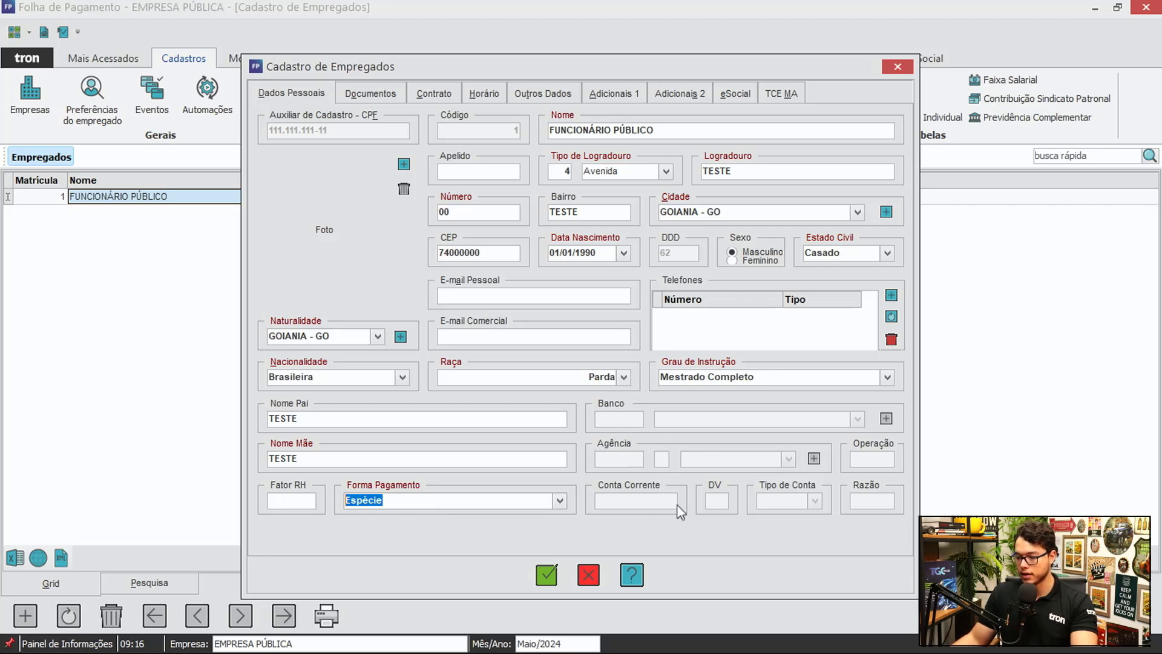
pyautogui.click(559, 500)
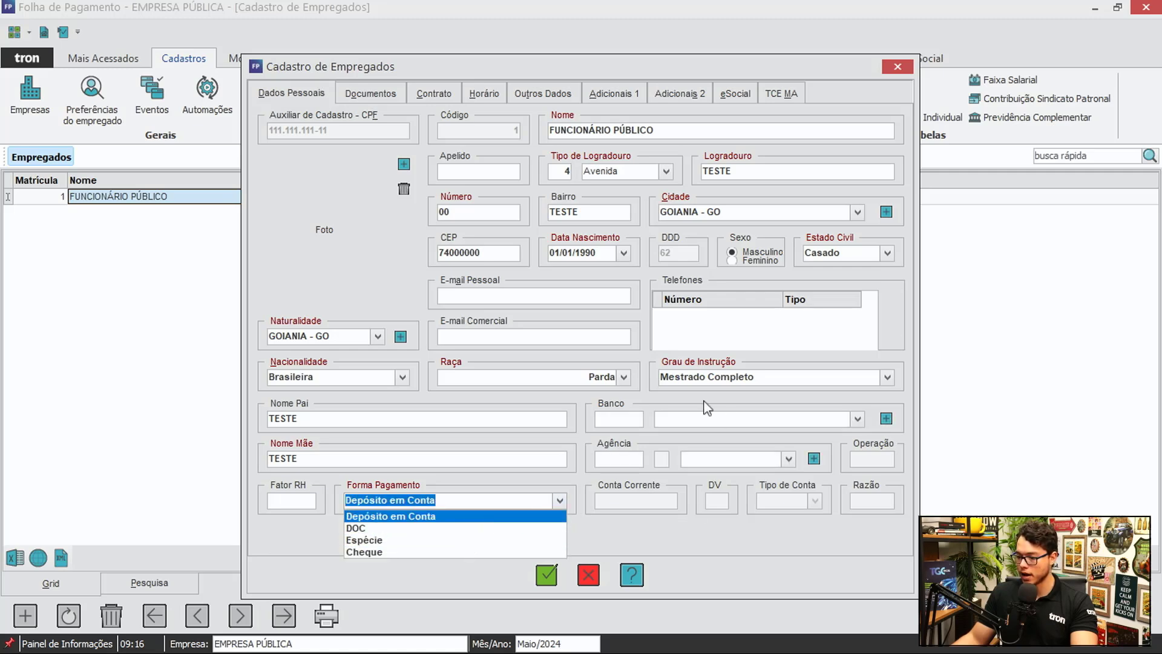
pyautogui.click(704, 461)
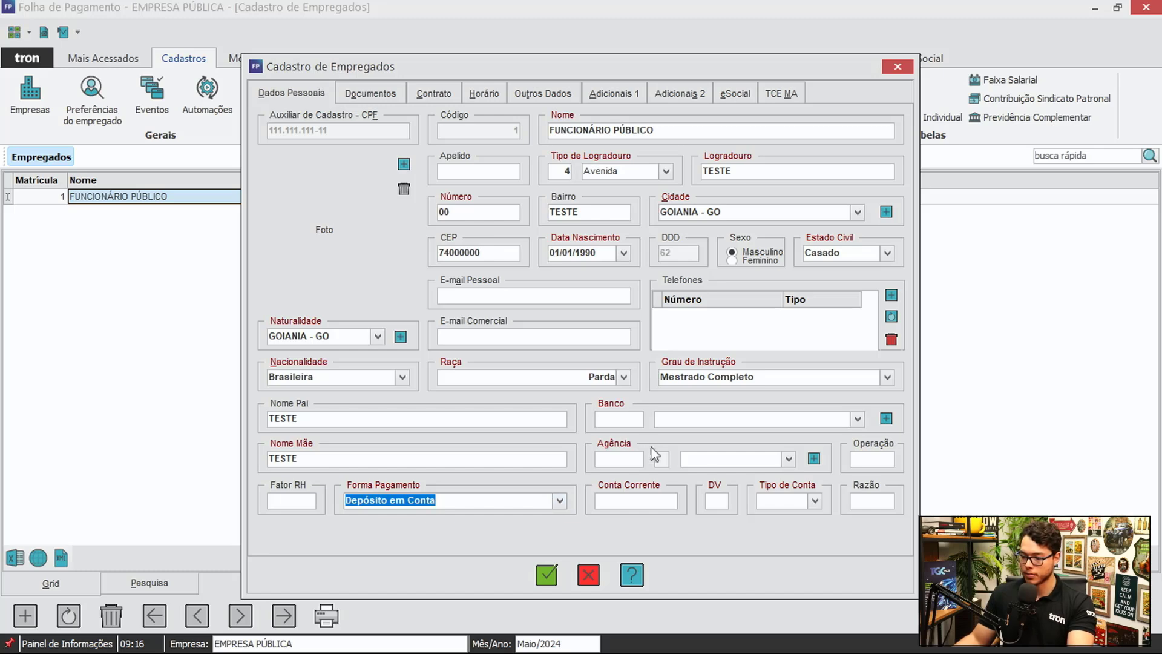
pyautogui.click(558, 500)
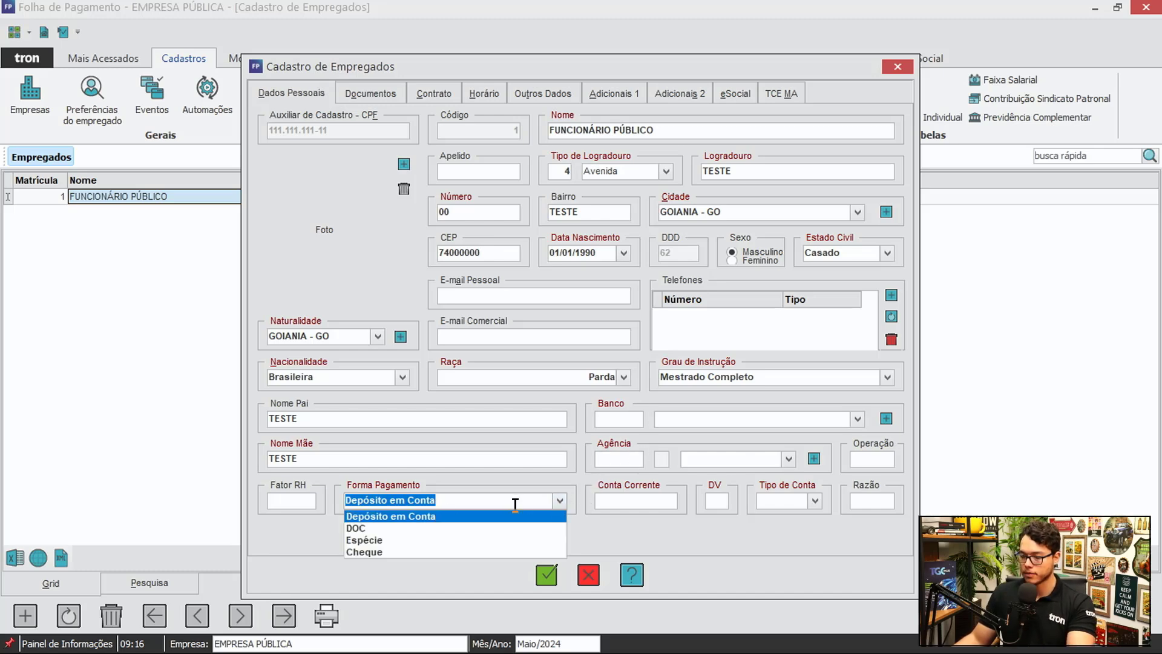
pyautogui.click(407, 541)
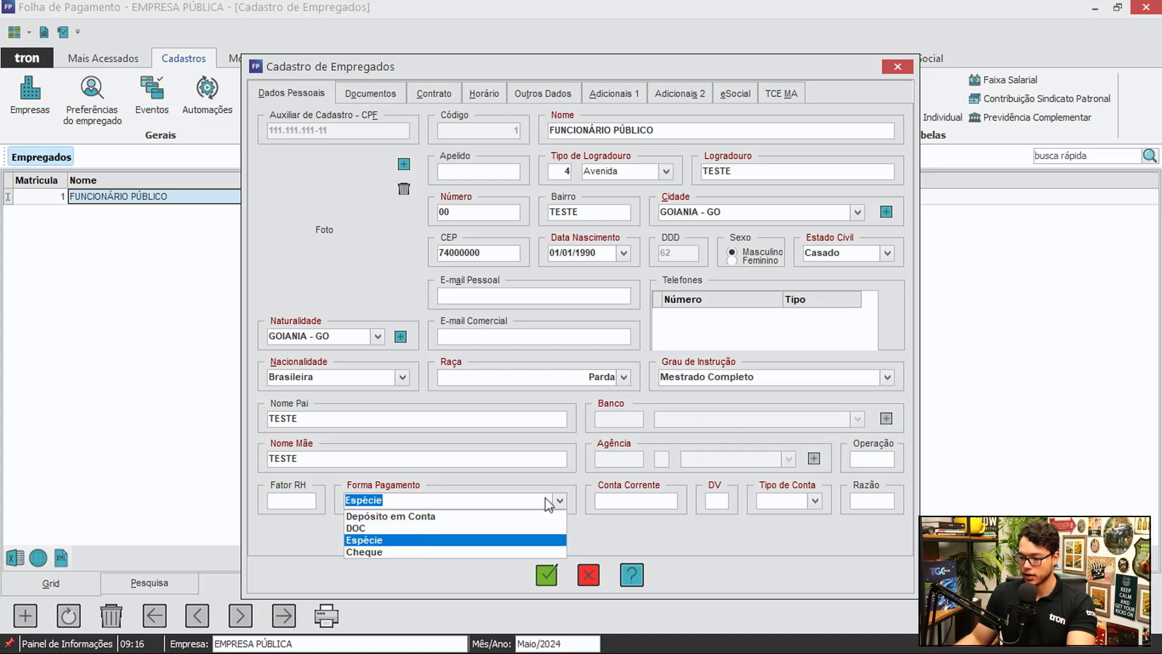
pyautogui.click(438, 540)
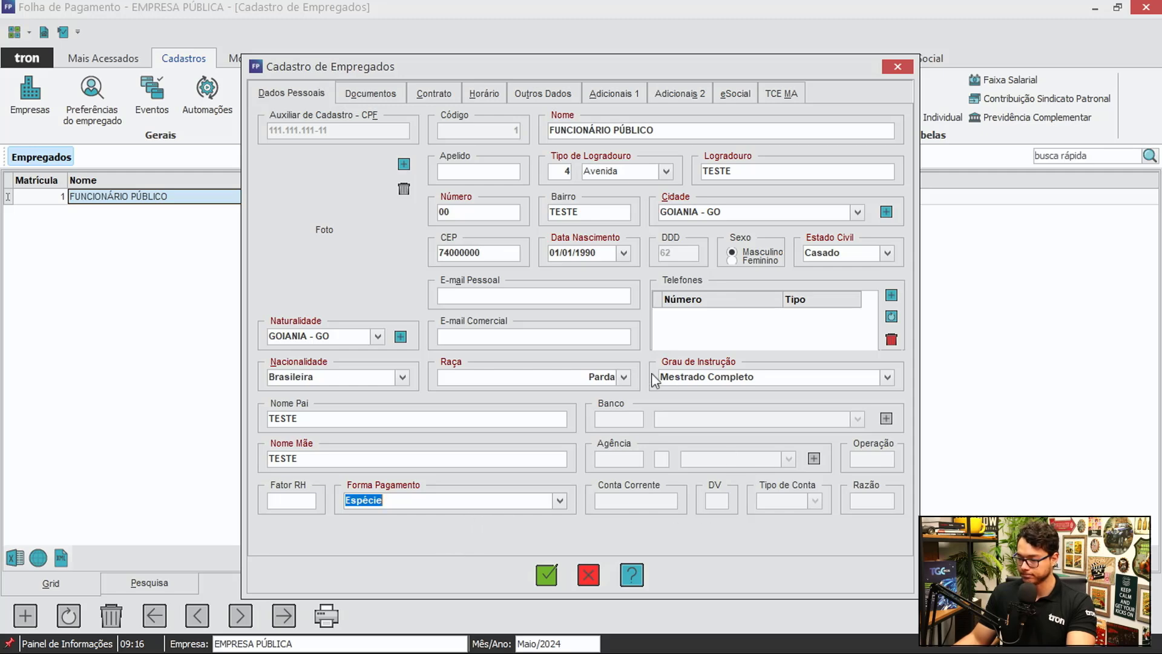
# Review the employee's document data and the admission type and date in the contract data.
pyautogui.click(383, 89)
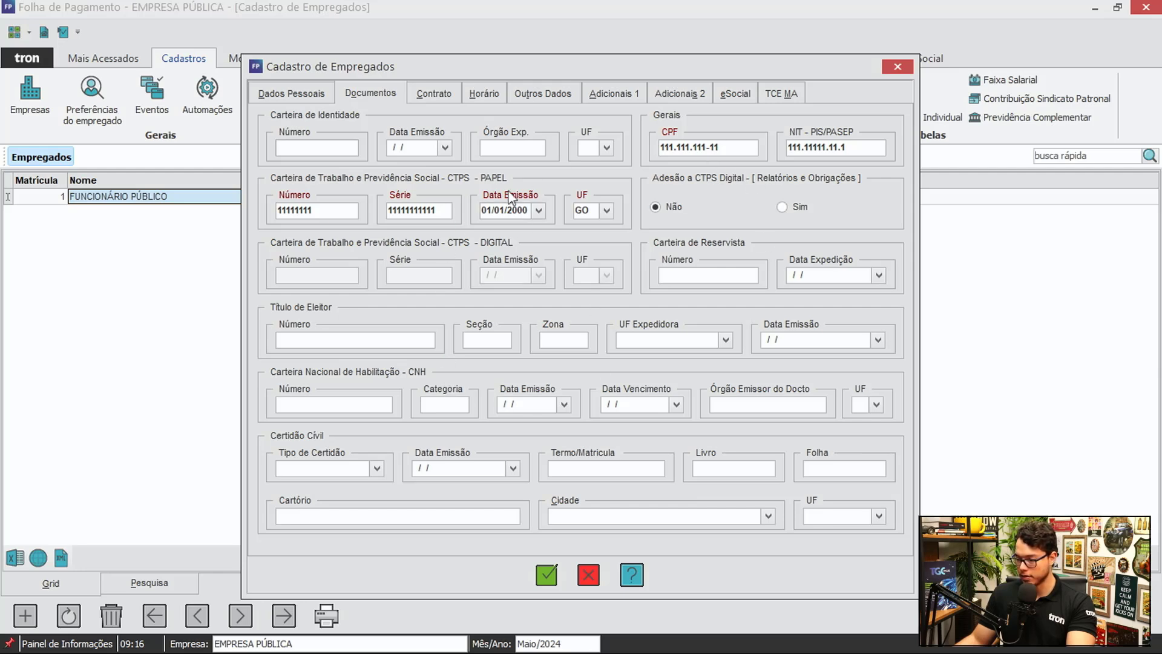
pyautogui.click(432, 91)
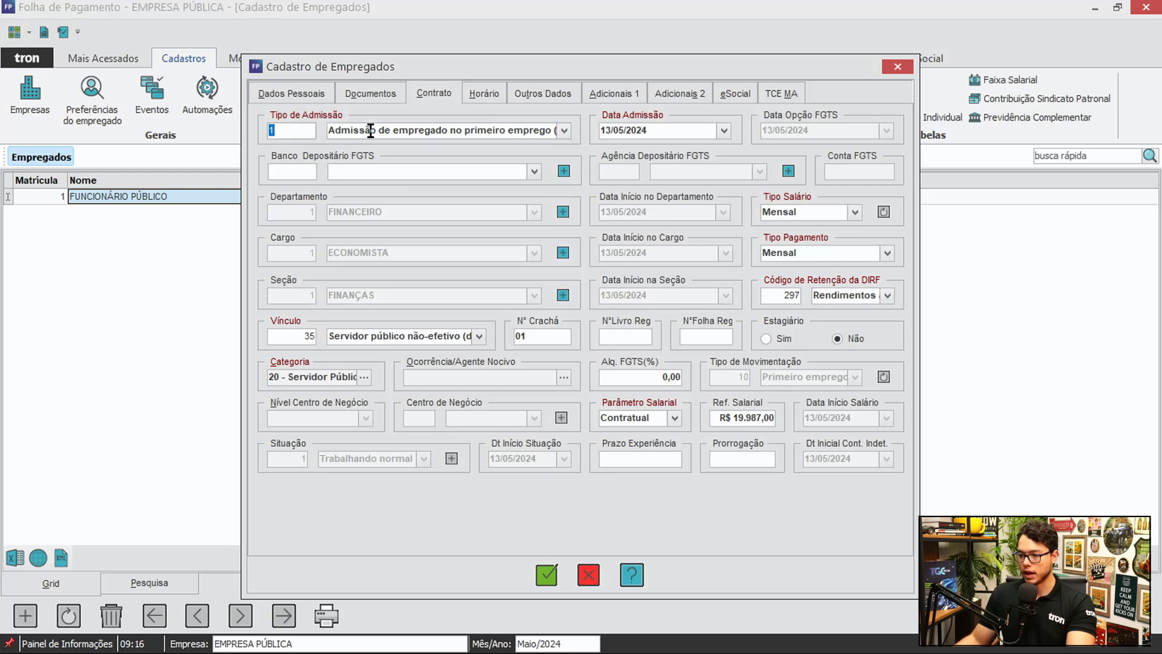
pyautogui.moveTo(375, 130); pyautogui.dragTo(548, 133)
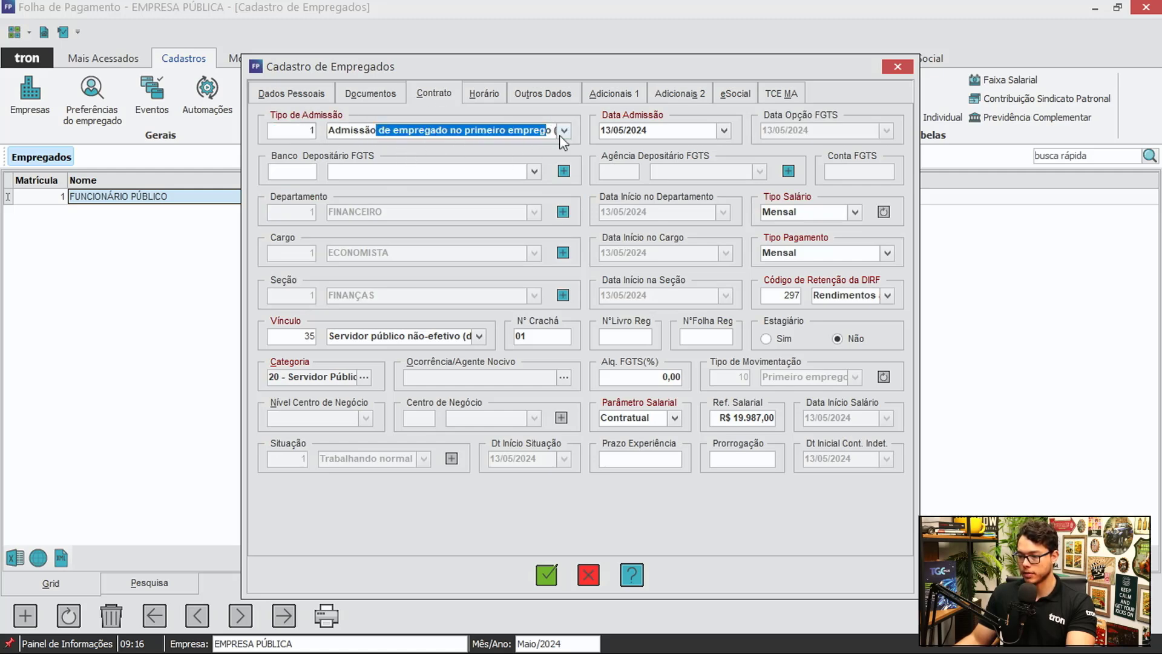
pyautogui.press('Tab')
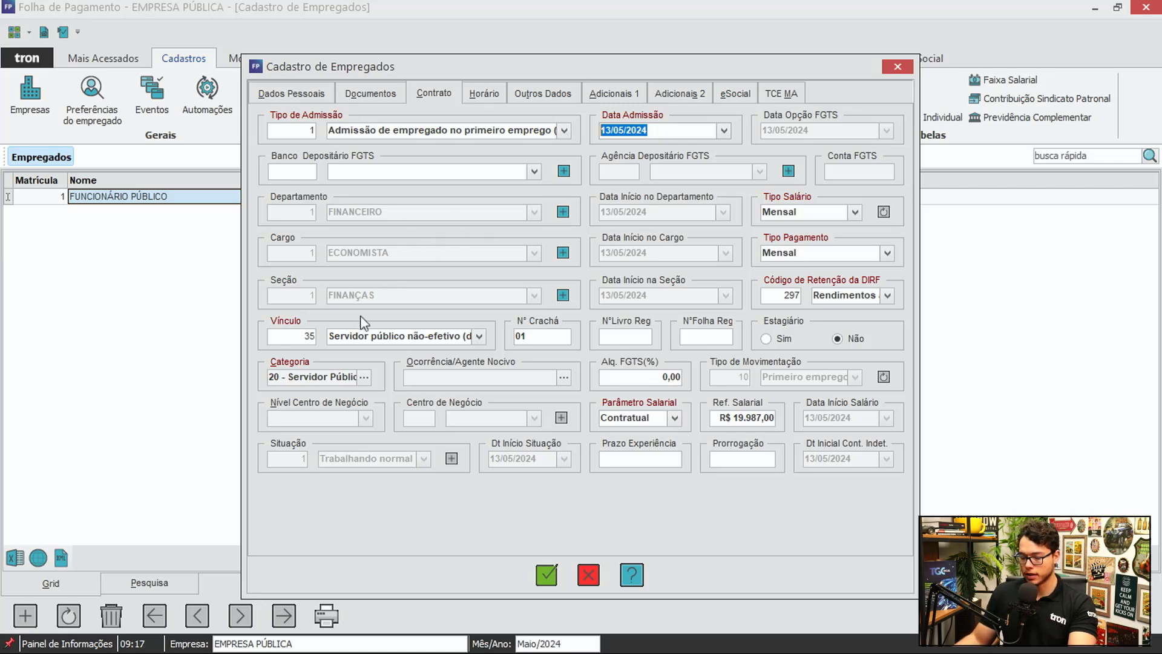
# Examine the available employment bond (Vínculo) options and the one assigned to the employee, keeping the current selection.
pyautogui.click(481, 336)
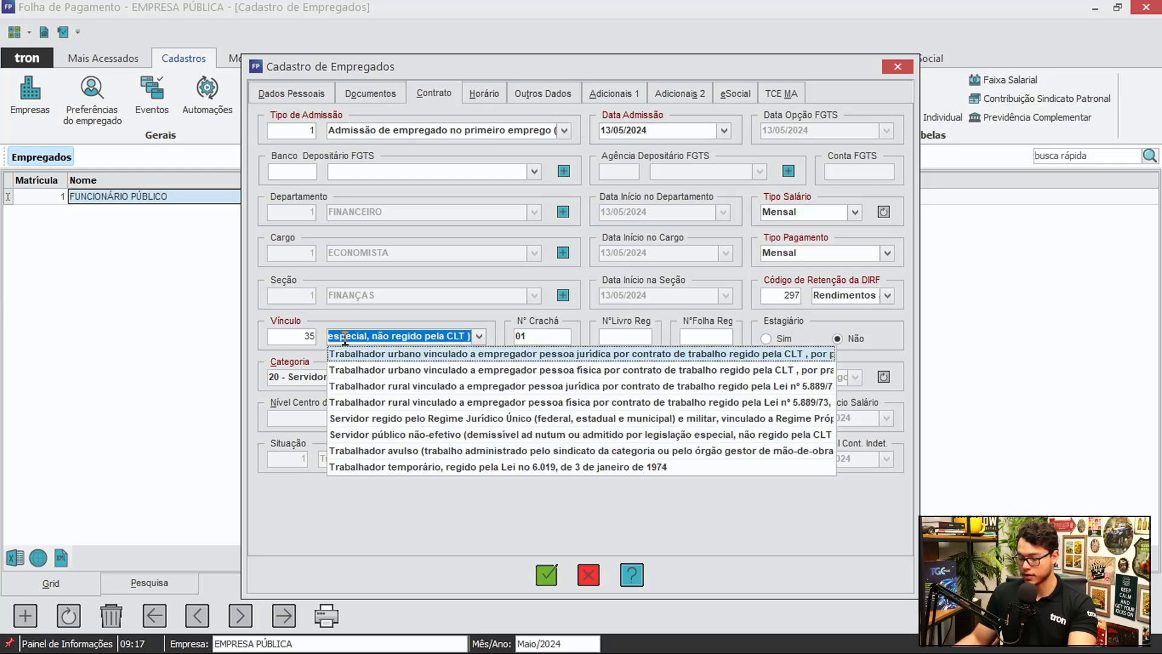
pyautogui.click(370, 337)
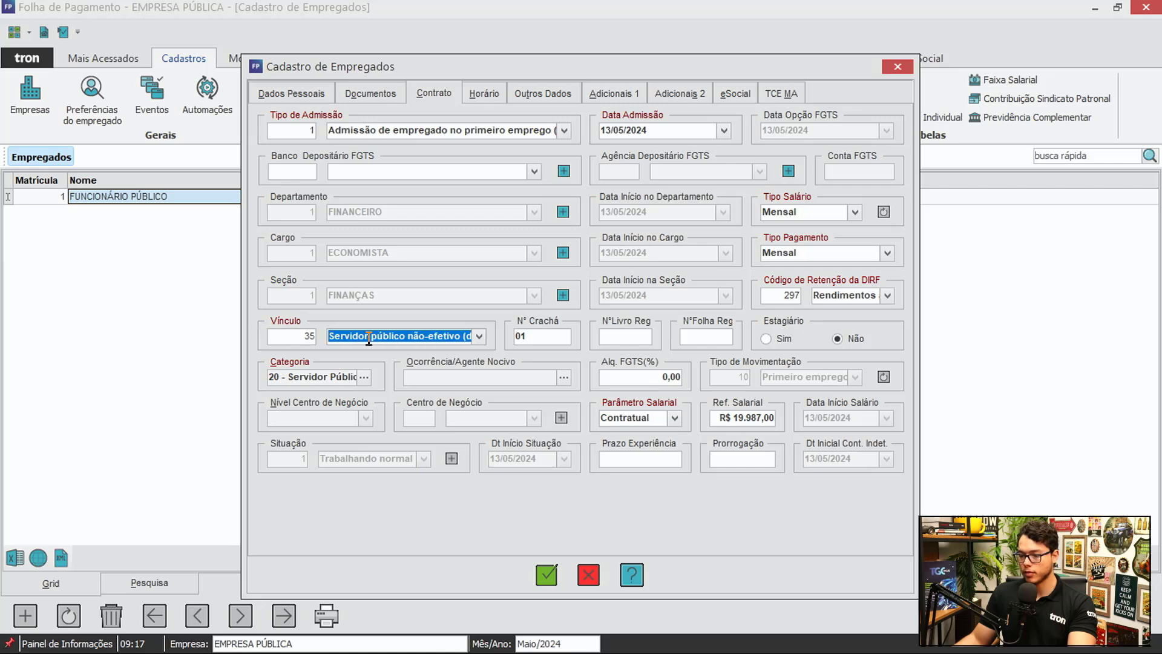
pyautogui.moveTo(361, 336); pyautogui.dragTo(413, 337)
pyautogui.click(479, 336)
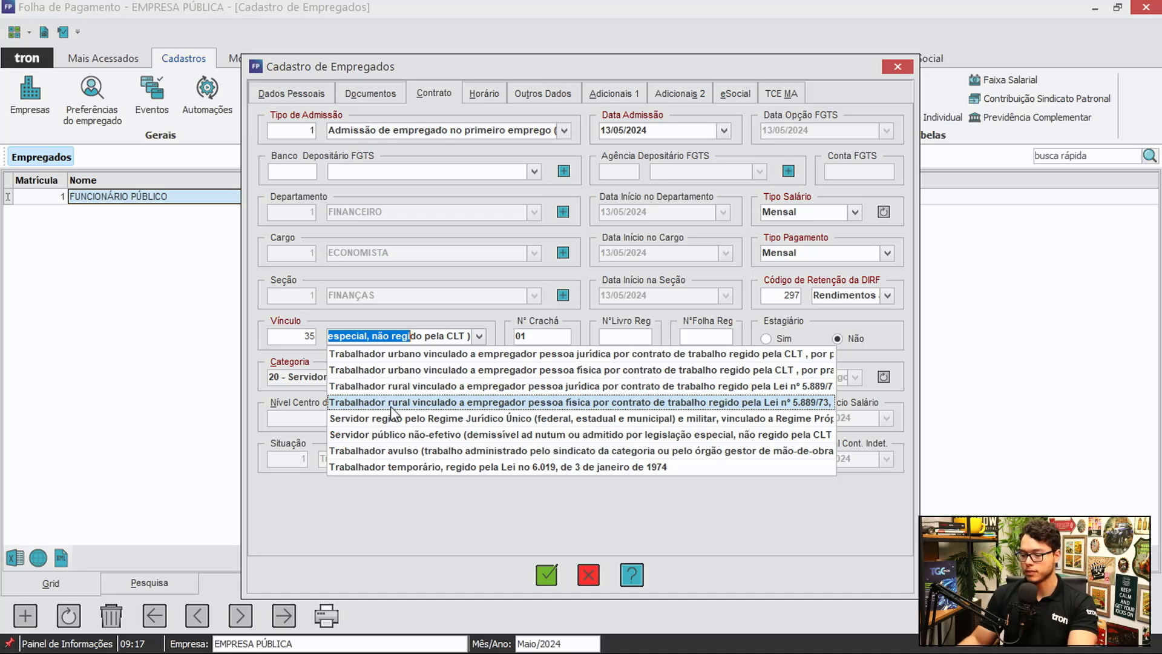
pyautogui.click(463, 334)
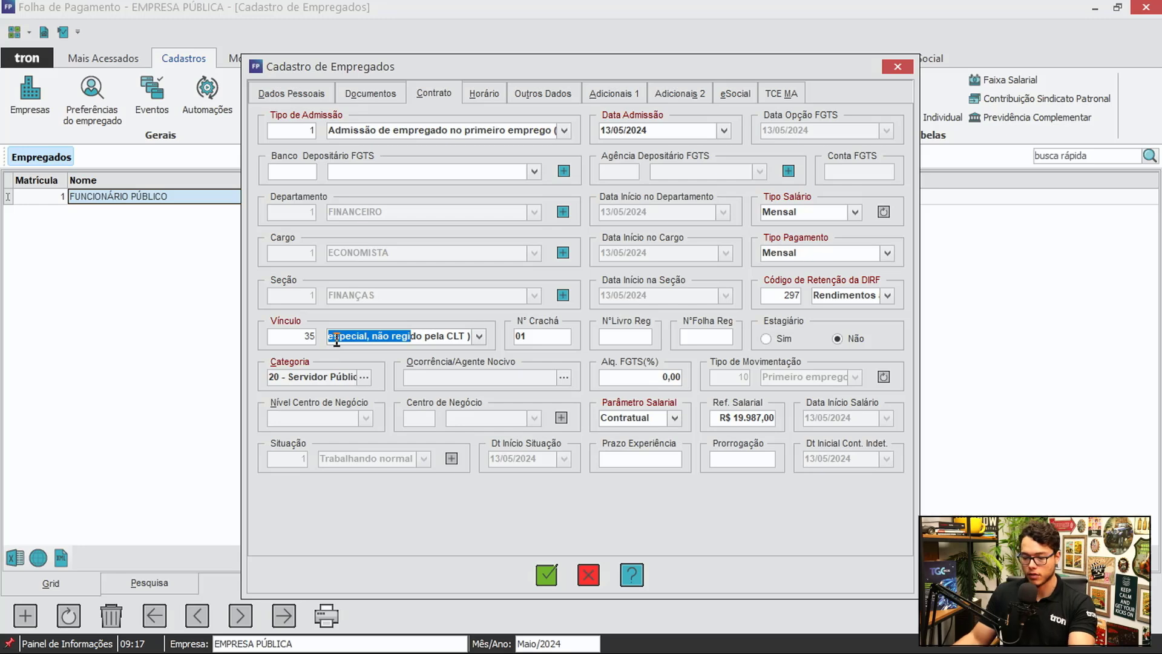
pyautogui.click(382, 336)
pyautogui.hotkey('ctrl', 'a')
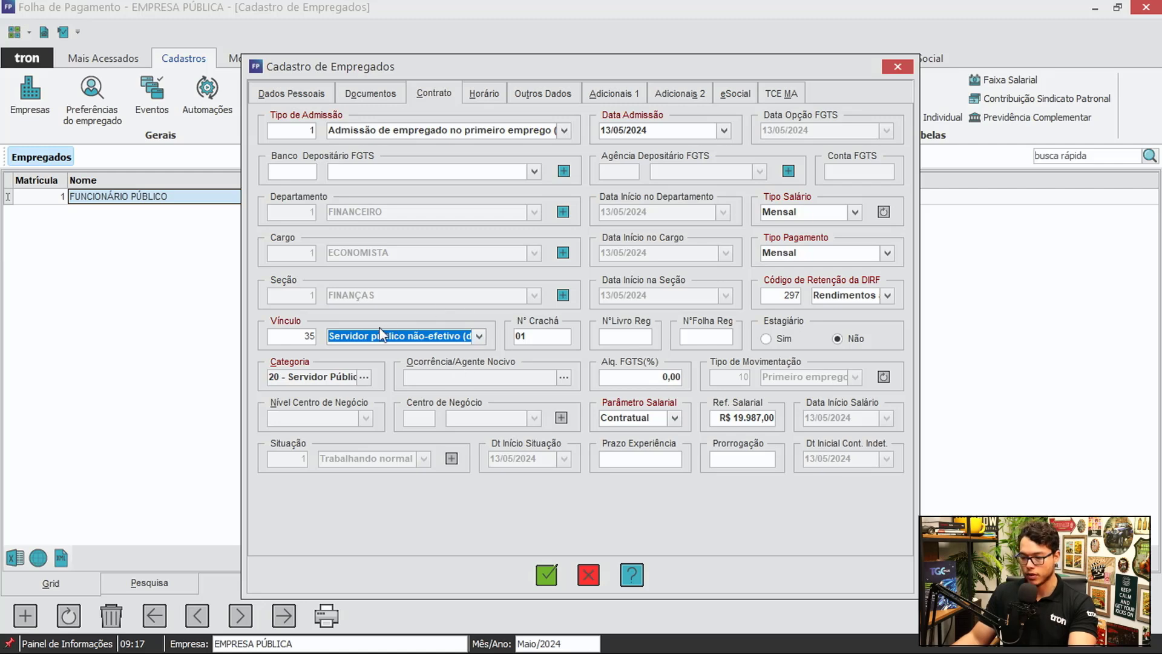
# Examine the list of worker categories without changing the assigned one, and check the contract's reference salary.
pyautogui.click(363, 377)
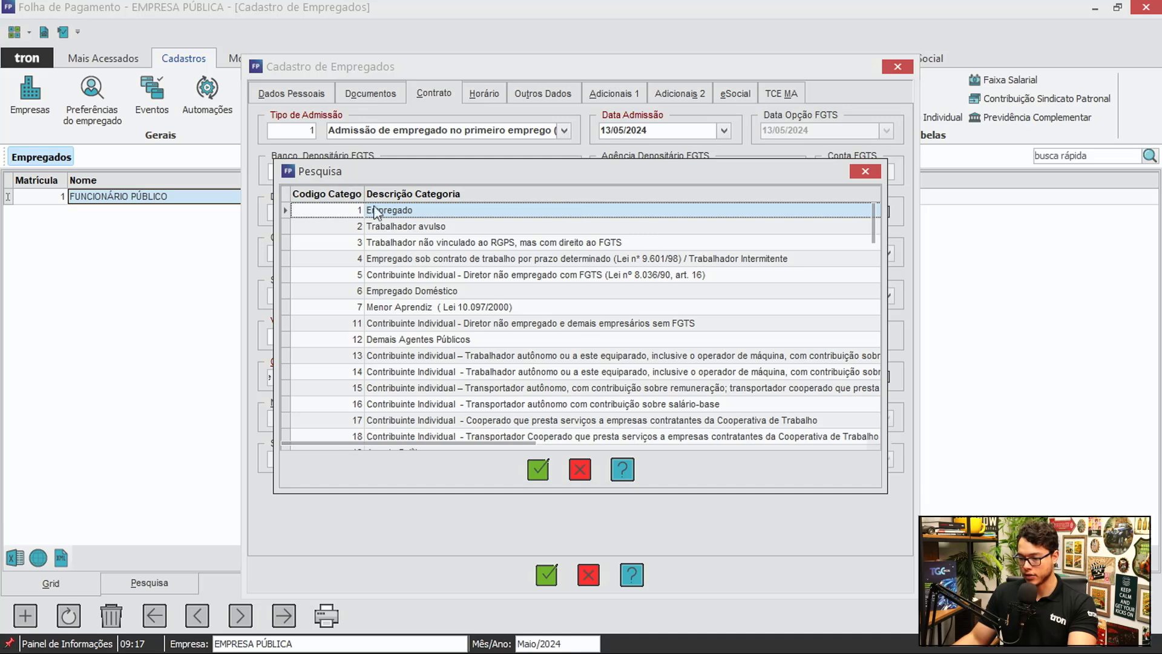
pyautogui.click(581, 470)
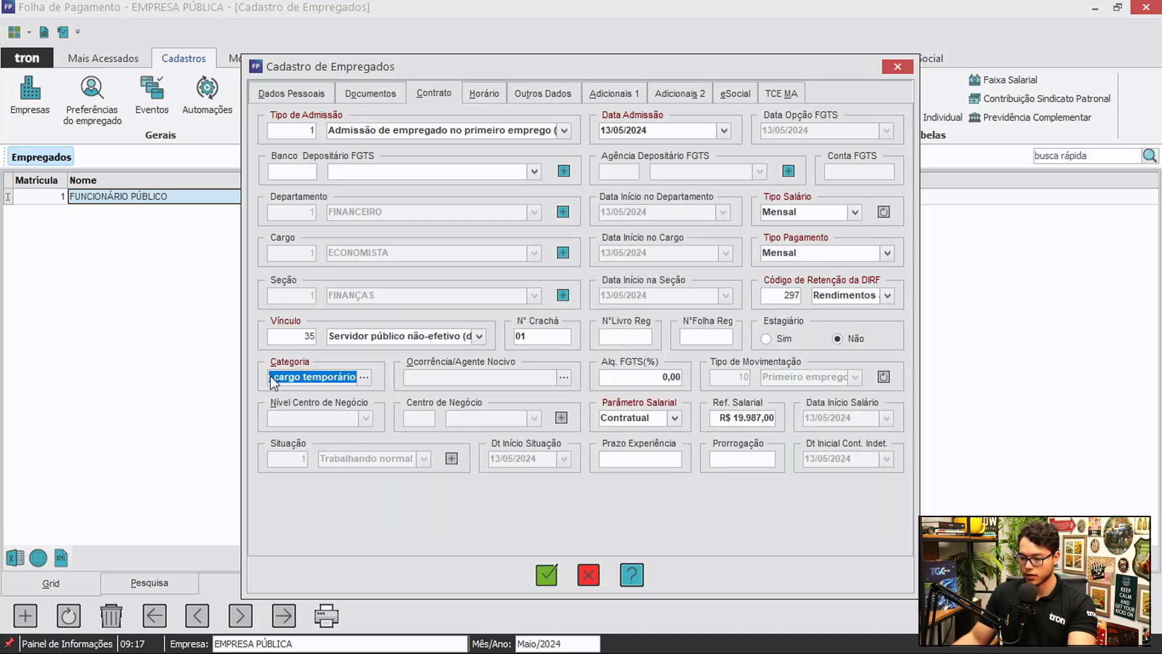
pyautogui.moveTo(327, 378); pyautogui.dragTo(381, 397)
pyautogui.press('Delete')
pyautogui.hotkey('ctrl', 'z')
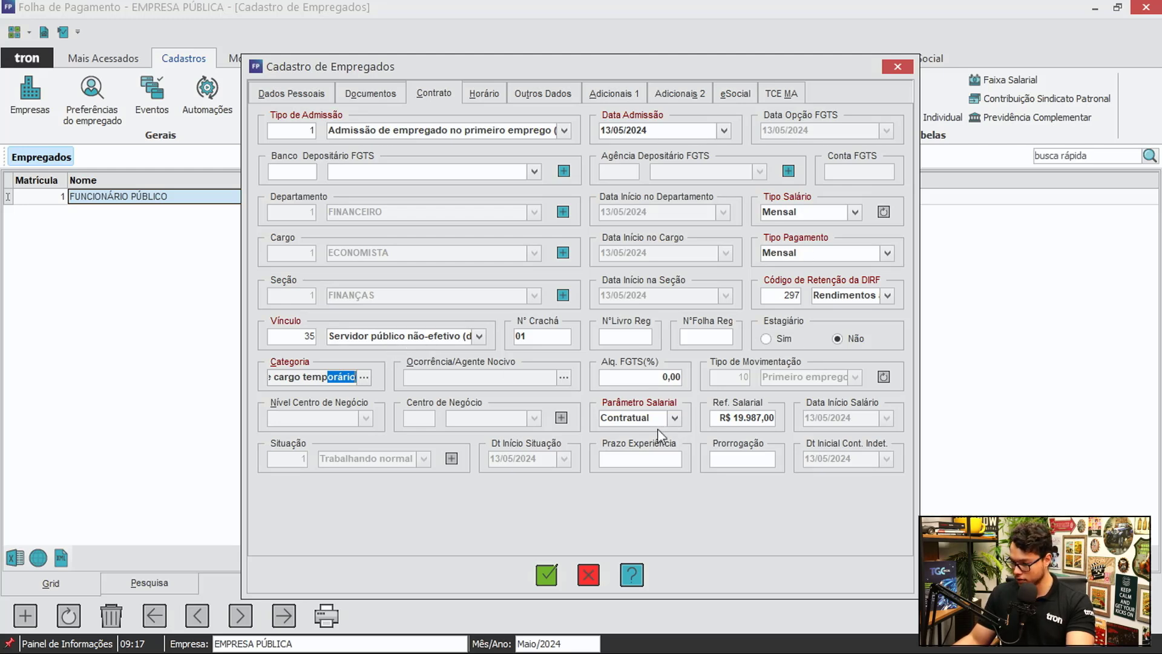
pyautogui.click(757, 417)
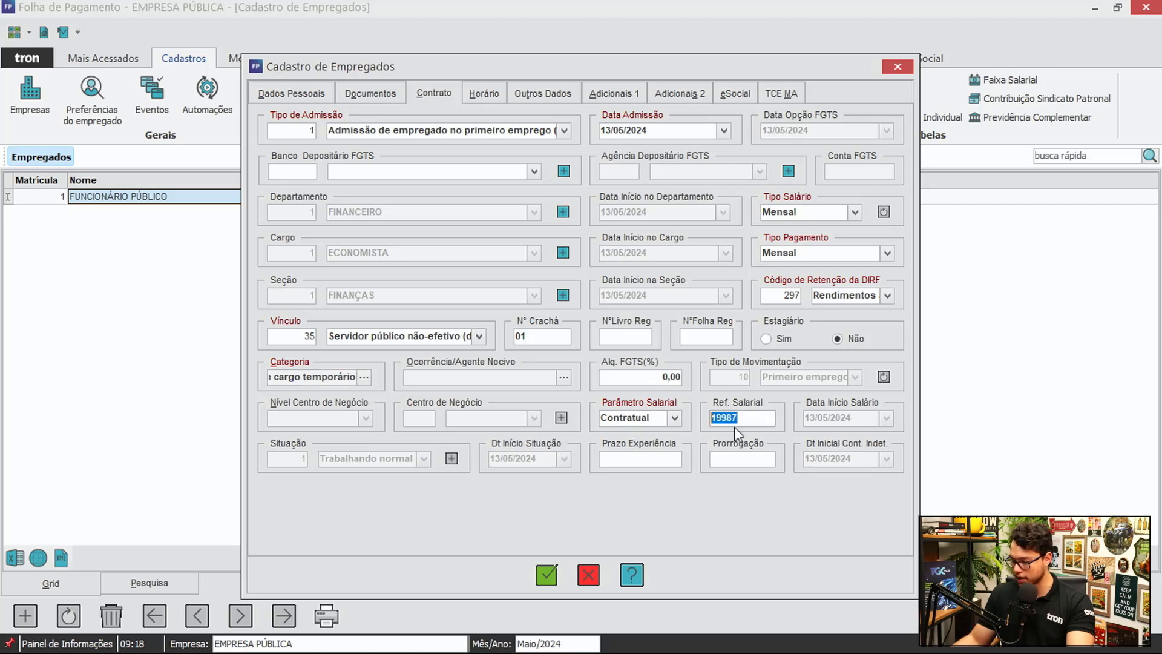
# Examine the working-time regime, the daily hours of each weekday and the break interval in the employee's schedule.
pyautogui.click(481, 94)
pyautogui.moveTo(439, 130); pyautogui.dragTo(270, 130)
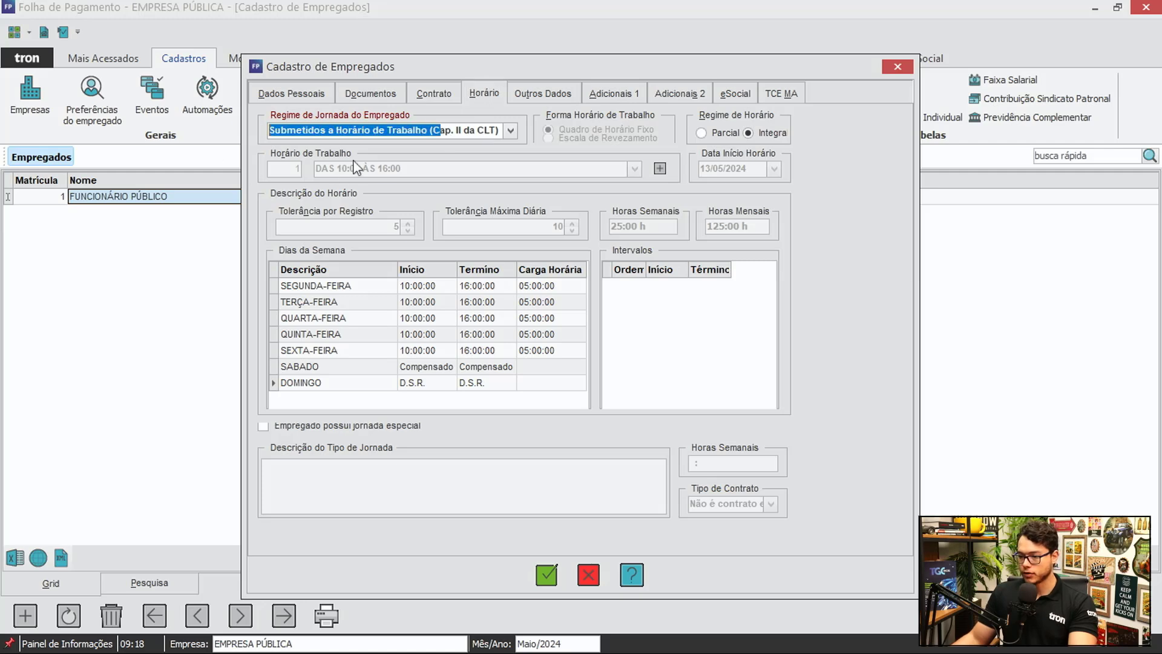
pyautogui.click(471, 312)
pyautogui.click(533, 350)
pyautogui.click(545, 318)
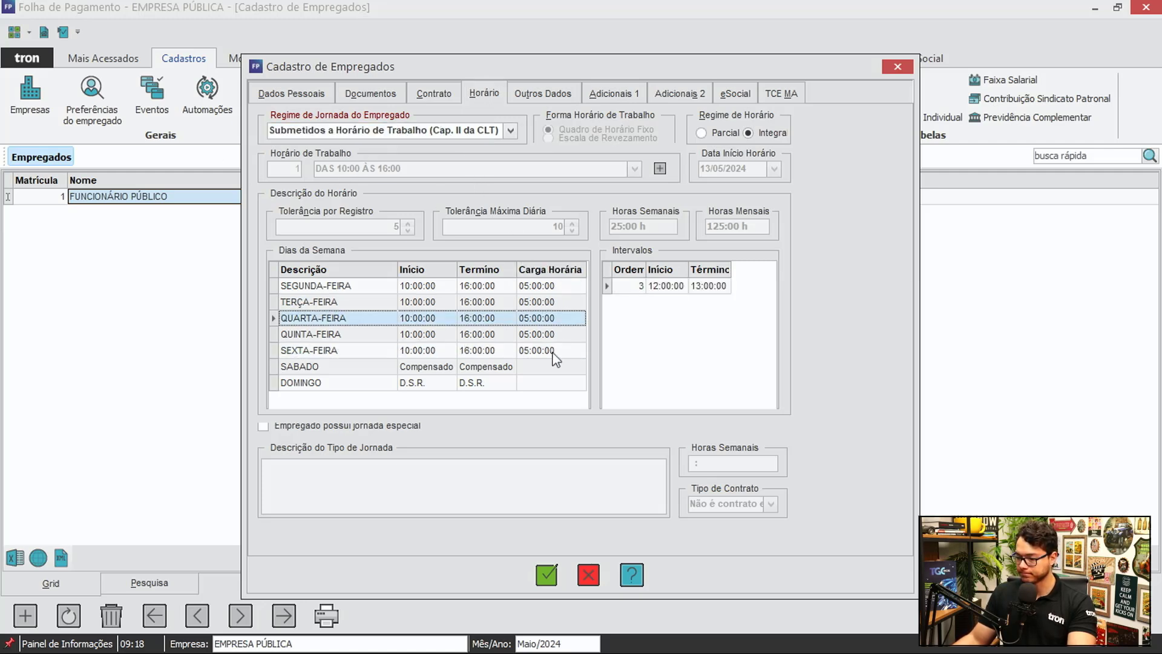
pyautogui.click(520, 333)
pyautogui.click(547, 299)
pyautogui.click(546, 284)
pyautogui.click(543, 306)
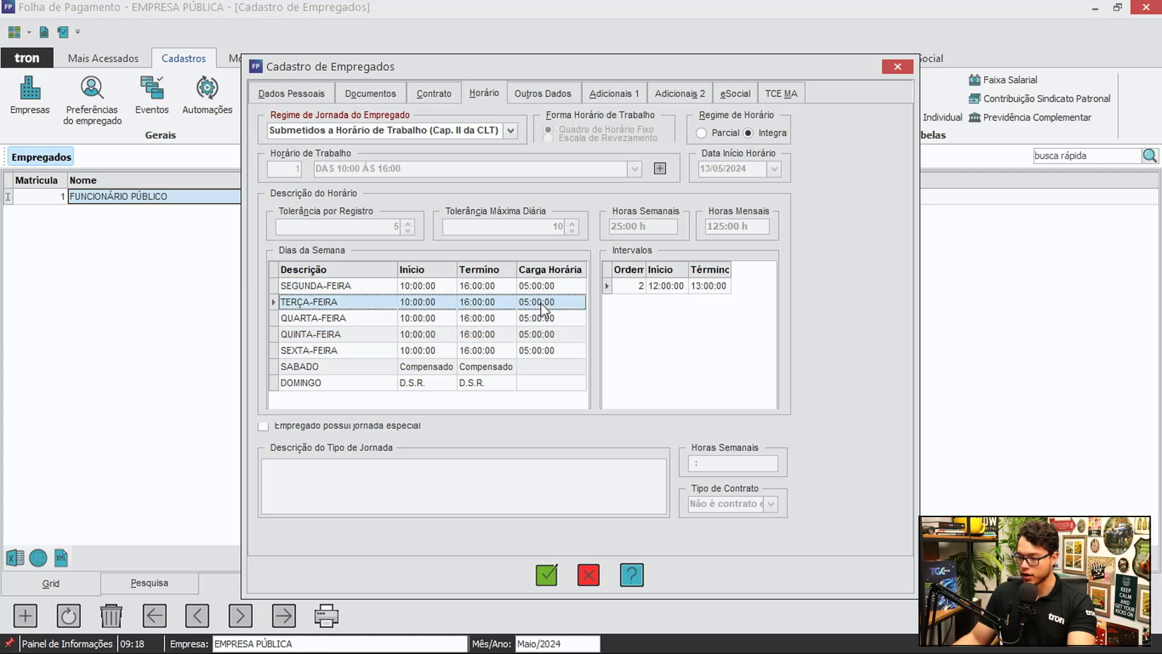
pyautogui.click(712, 289)
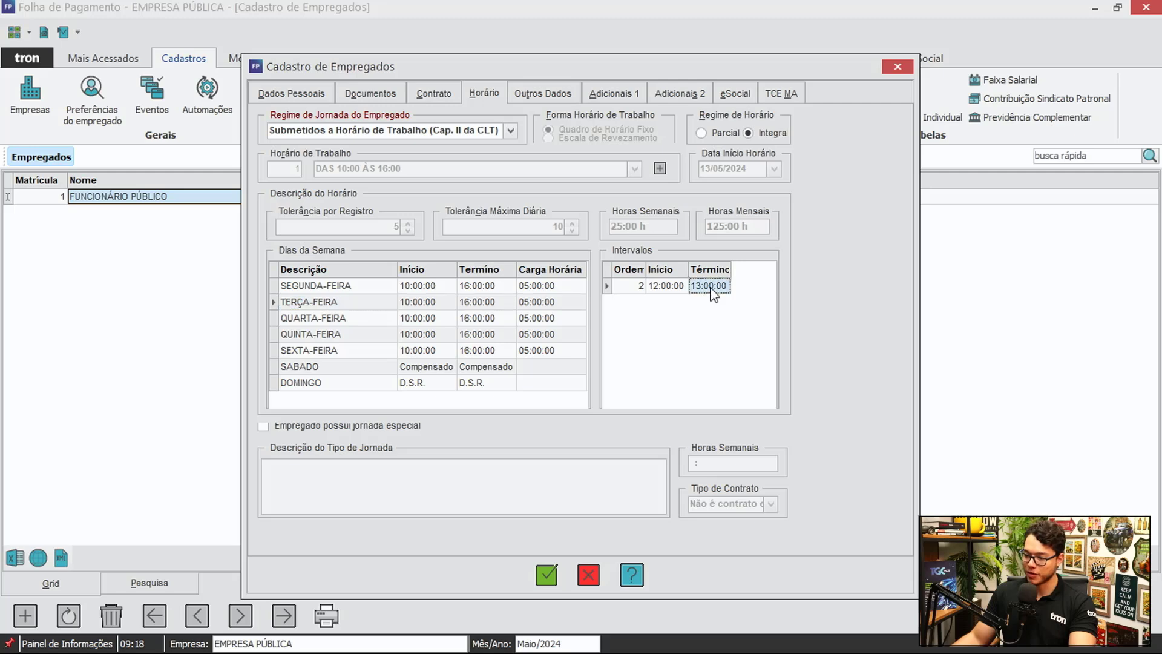
pyautogui.click(667, 291)
pyautogui.click(632, 291)
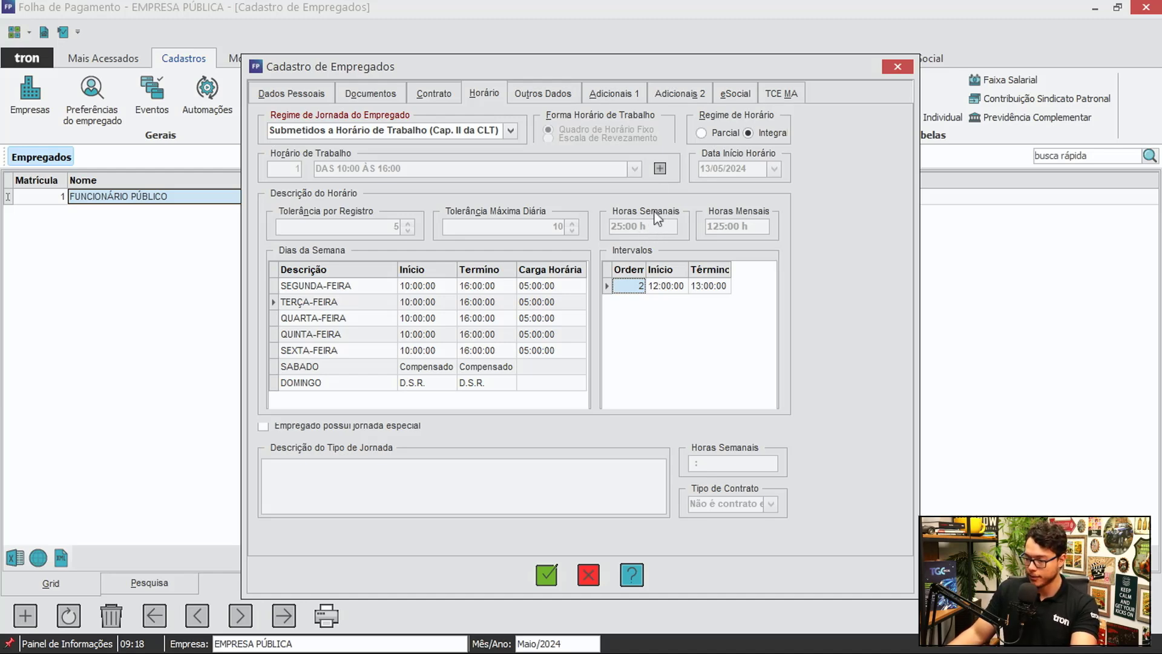
# Set the schedule regime to Parcial and mark the employee as having a special work schedule, enabling its description and weekly-hours fields.
pyautogui.click(706, 133)
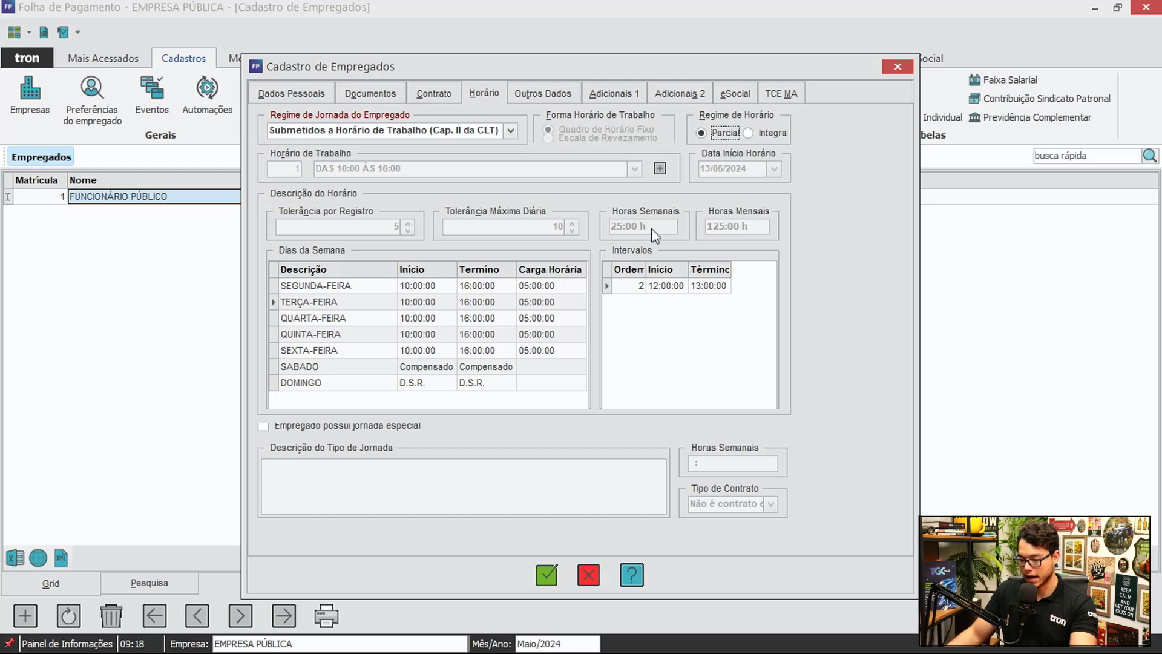
pyautogui.click(263, 429)
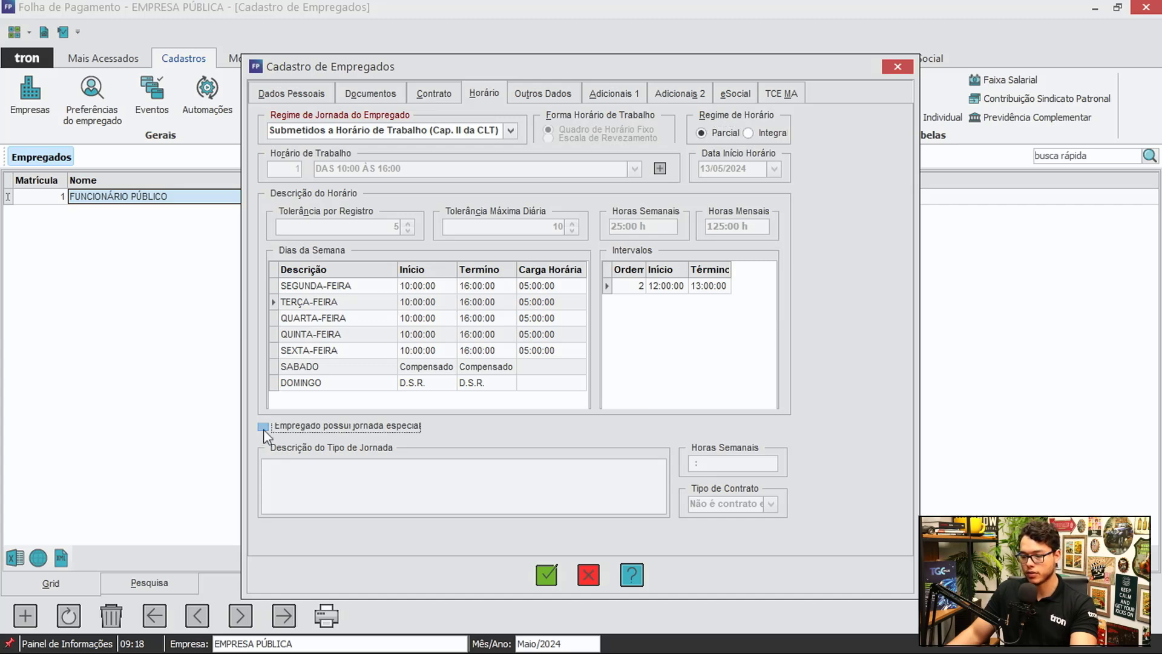
pyautogui.click(316, 475)
pyautogui.click(720, 466)
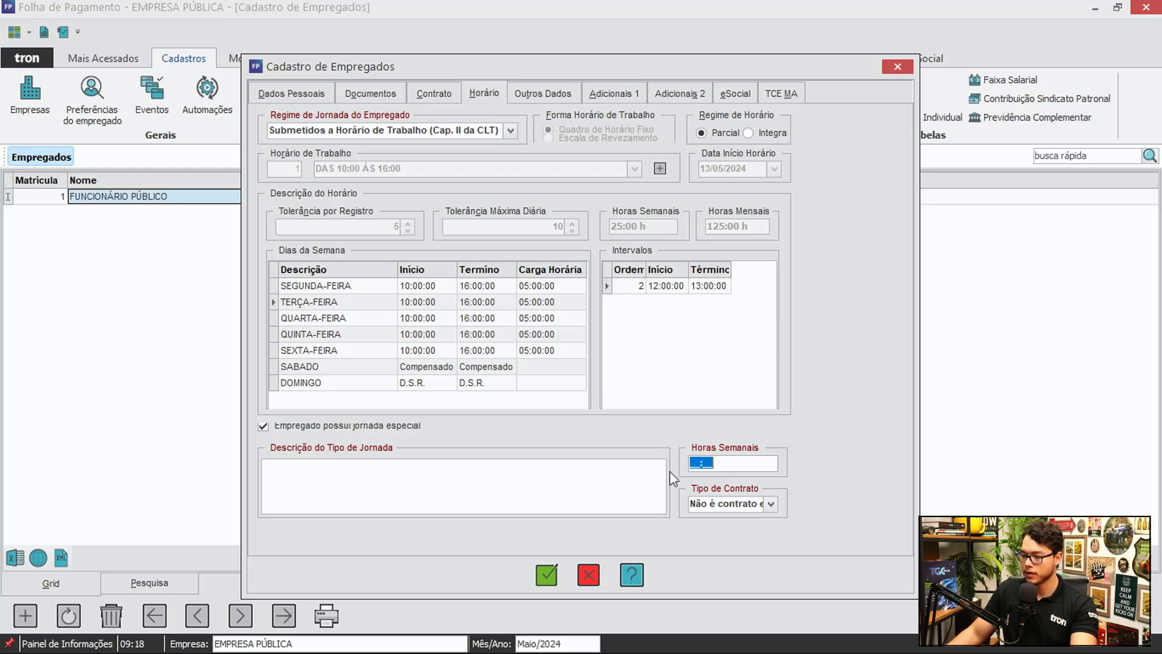
# Examine the part-time contract type options and unmark the employee as having a special work schedule.
pyautogui.click(768, 507)
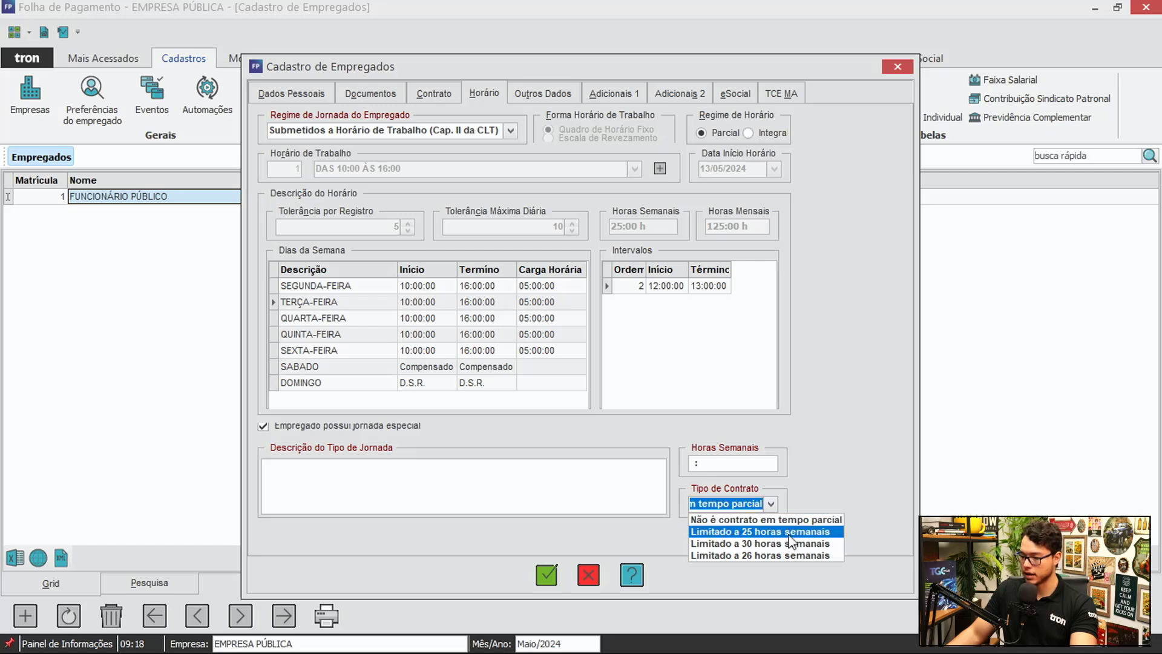
pyautogui.click(771, 503)
pyautogui.click(264, 427)
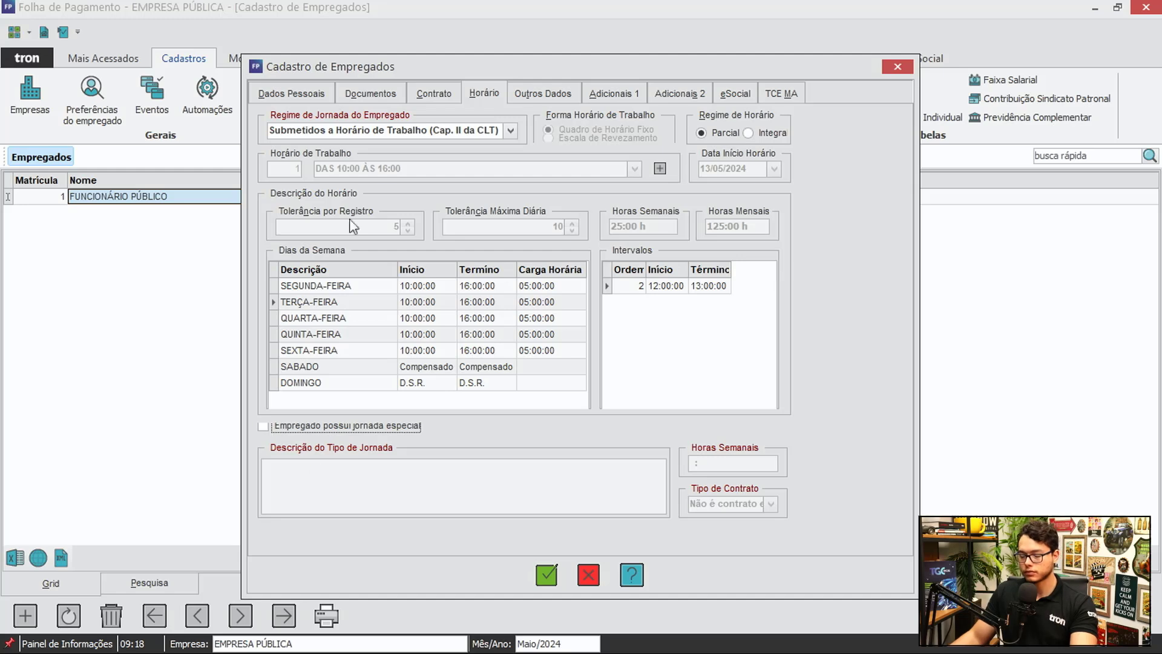
# Examine the employee's other data, including the assigned union and the monthly and daily benefit entries.
pyautogui.click(535, 96)
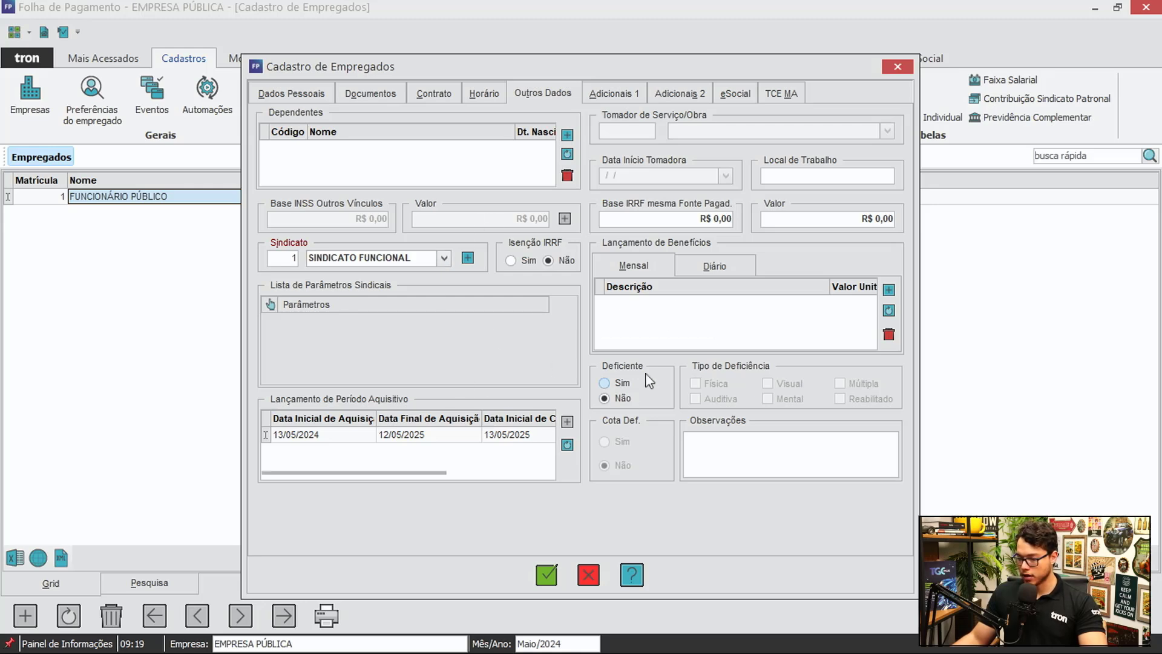
pyautogui.click(396, 258)
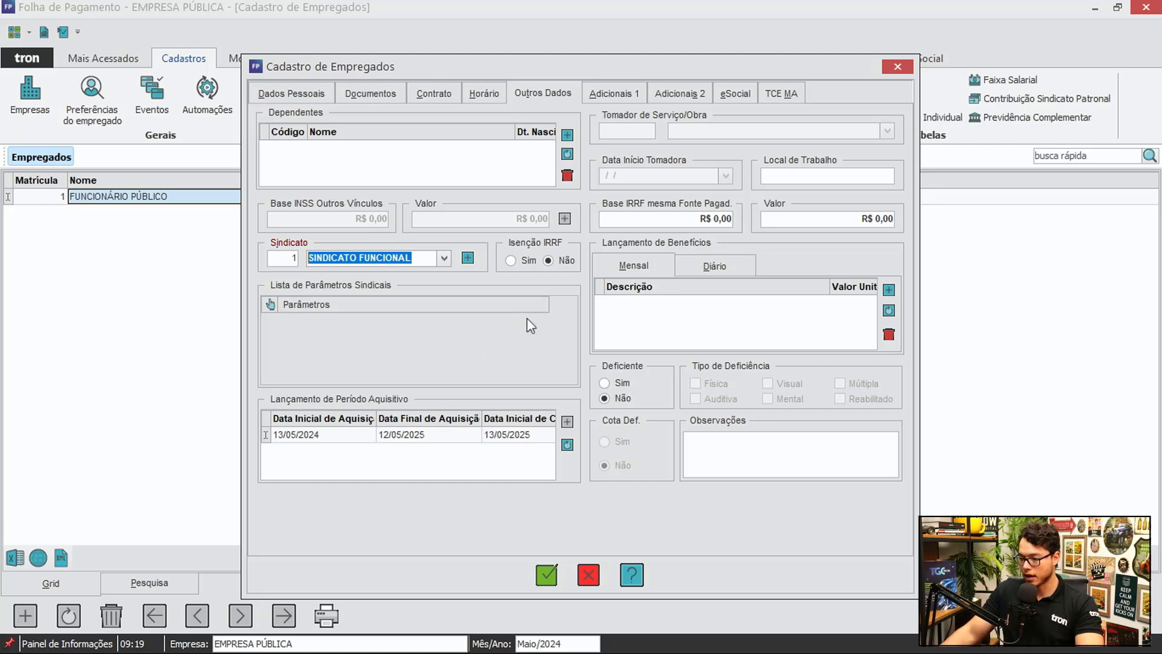
pyautogui.click(700, 269)
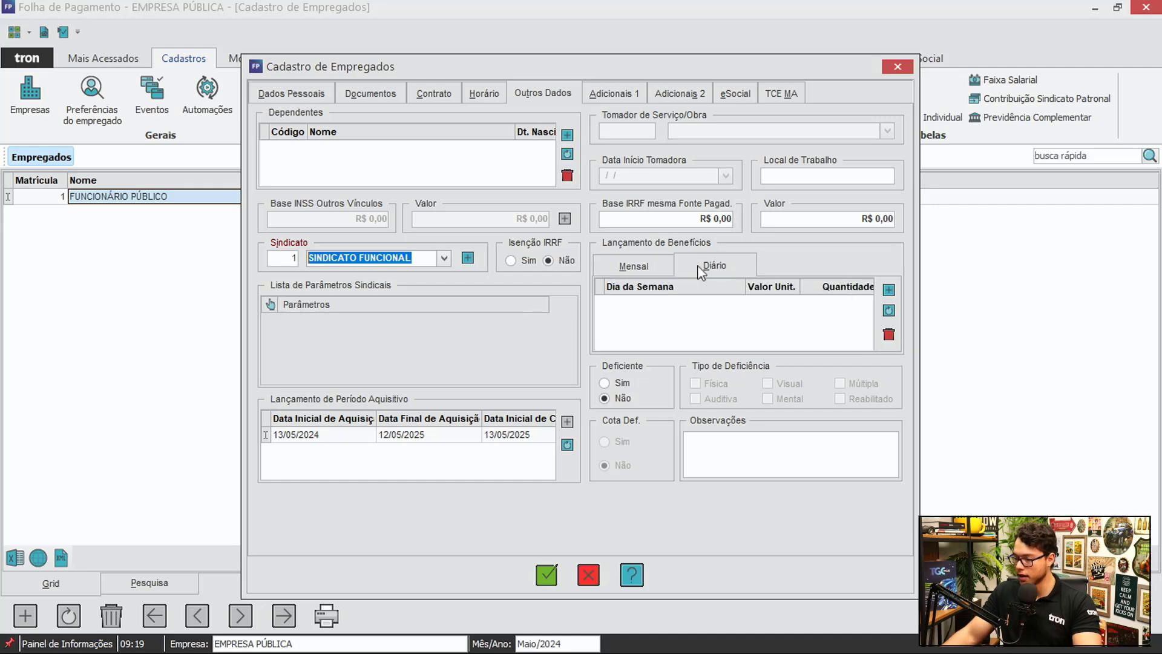
pyautogui.click(659, 266)
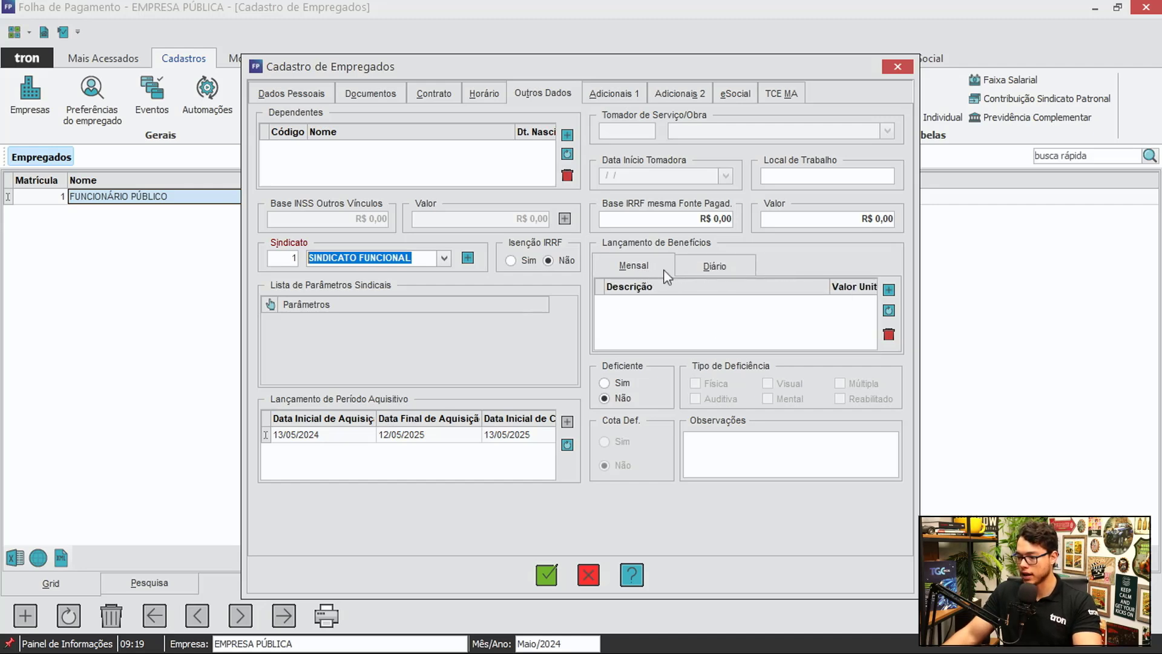
pyautogui.click(715, 267)
pyautogui.click(634, 267)
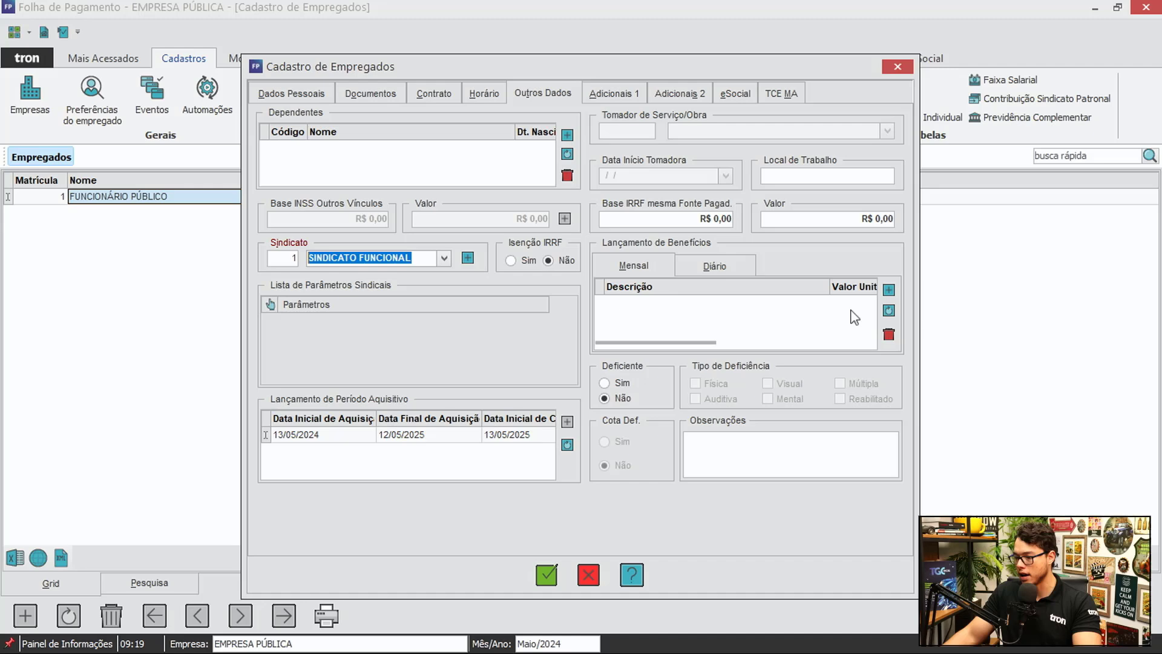
# Start a monthly benefit entry, open the registration of a new benefit and examine its benefit type options.
pyautogui.click(888, 290)
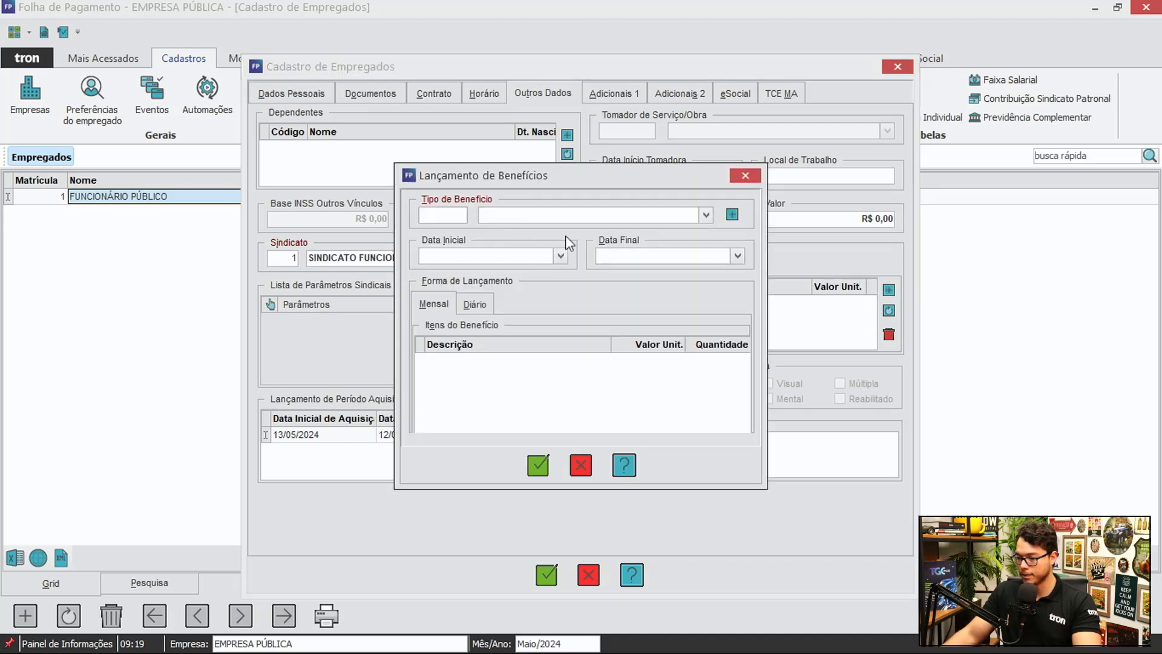
pyautogui.click(732, 217)
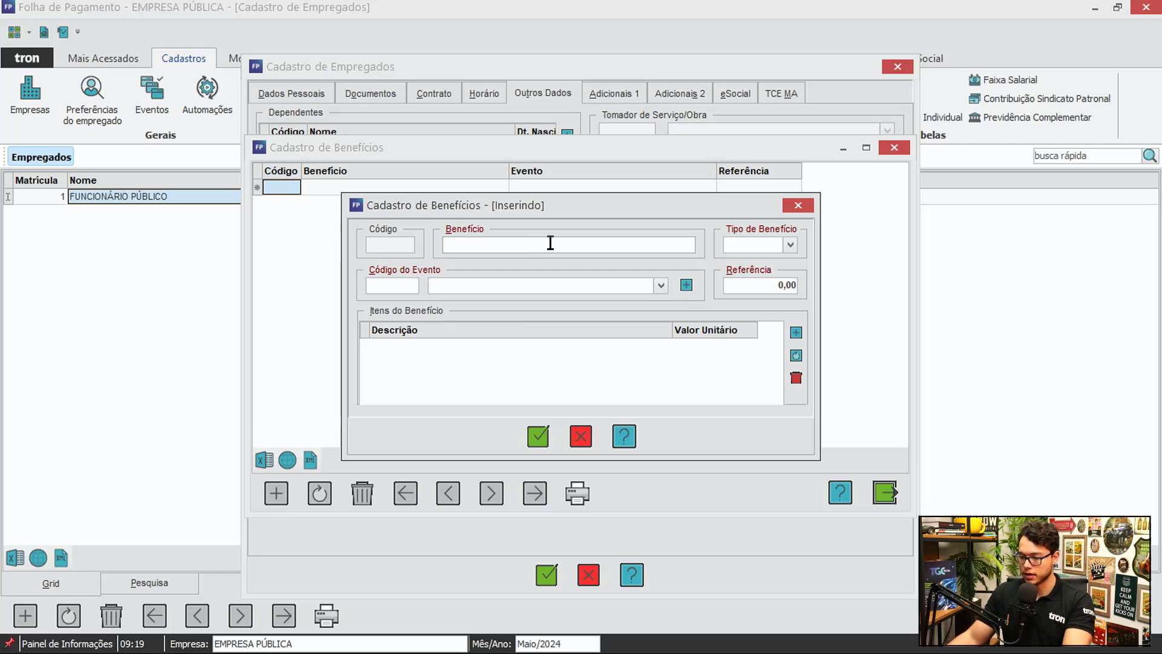
pyautogui.click(790, 245)
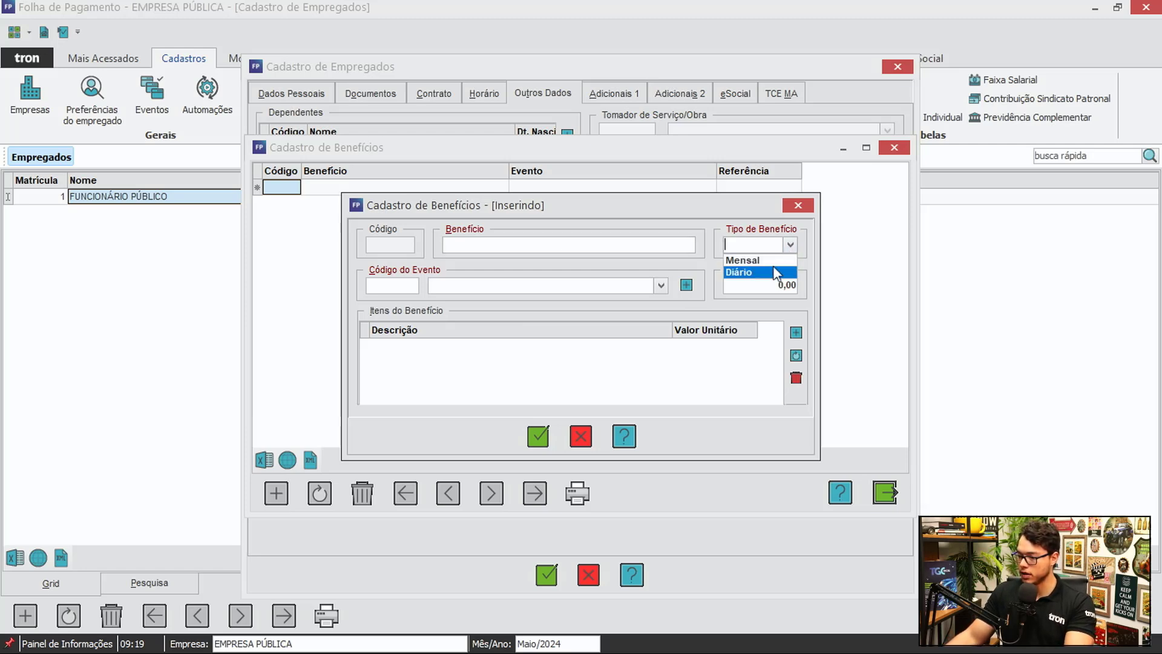
pyautogui.click(791, 244)
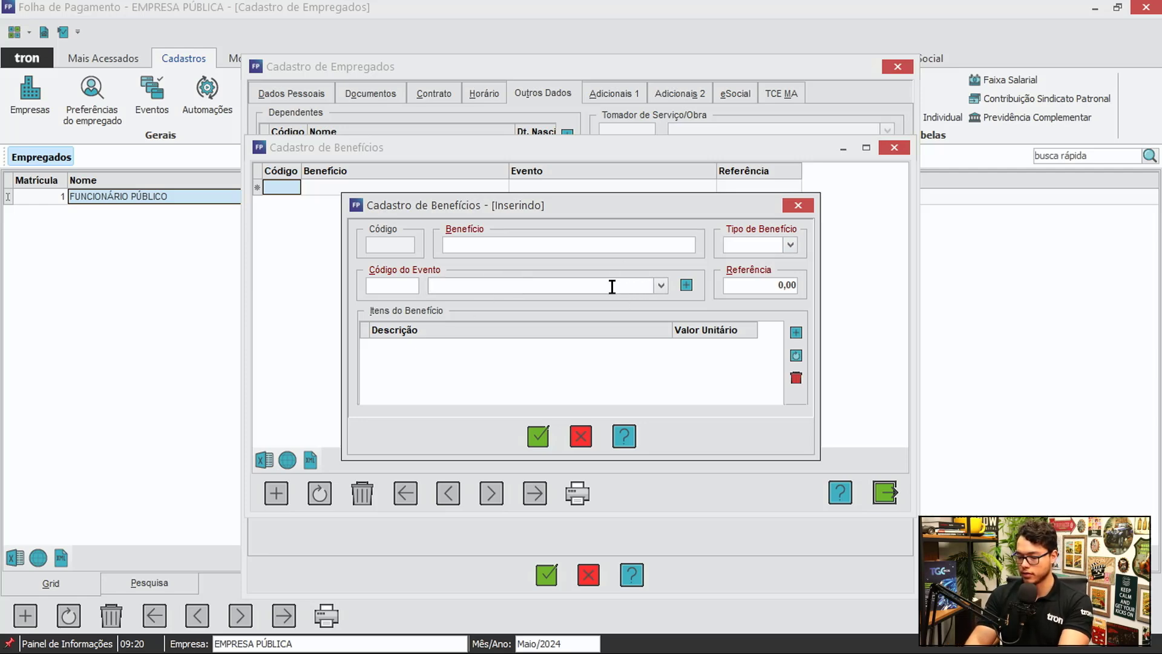
# Set the new benefit's event to VALE ALIMENTACAO and try to add a benefit item.
pyautogui.write('VALE TRANSPORTE (AUTOMATICO')
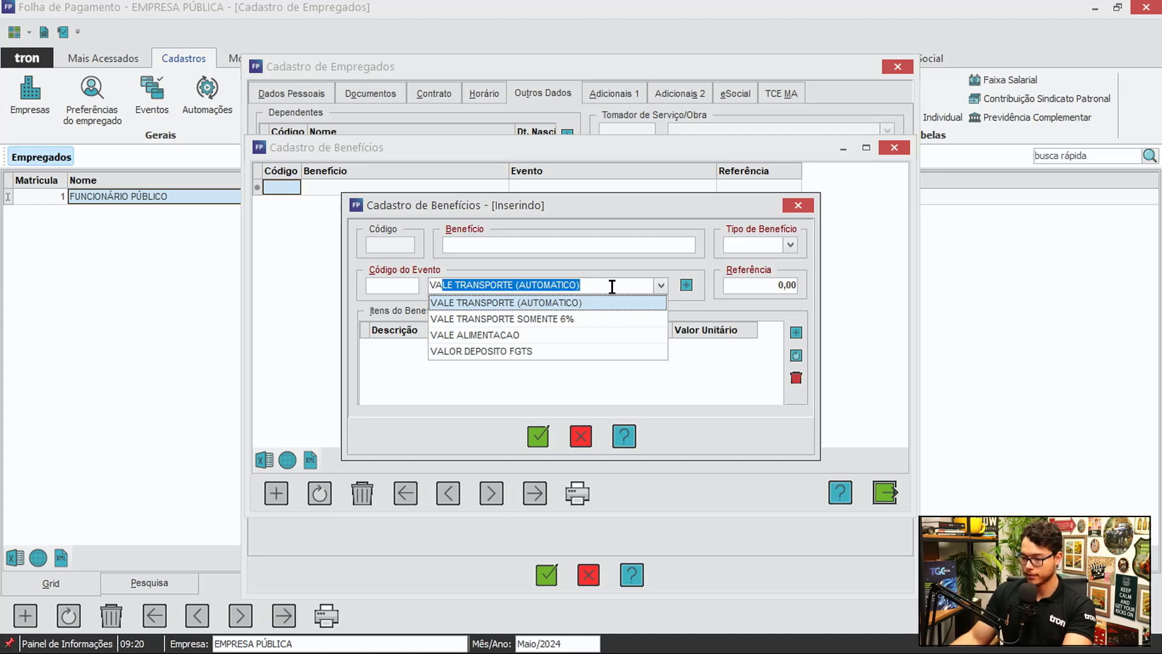
pyautogui.click(516, 336)
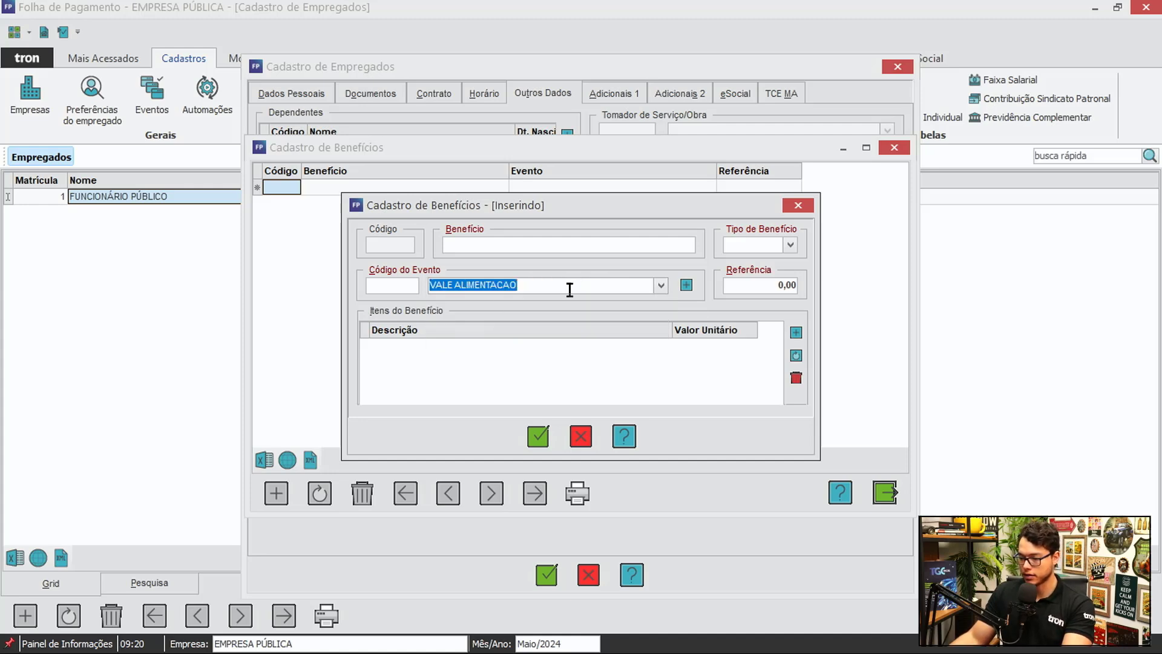
pyautogui.click(754, 284)
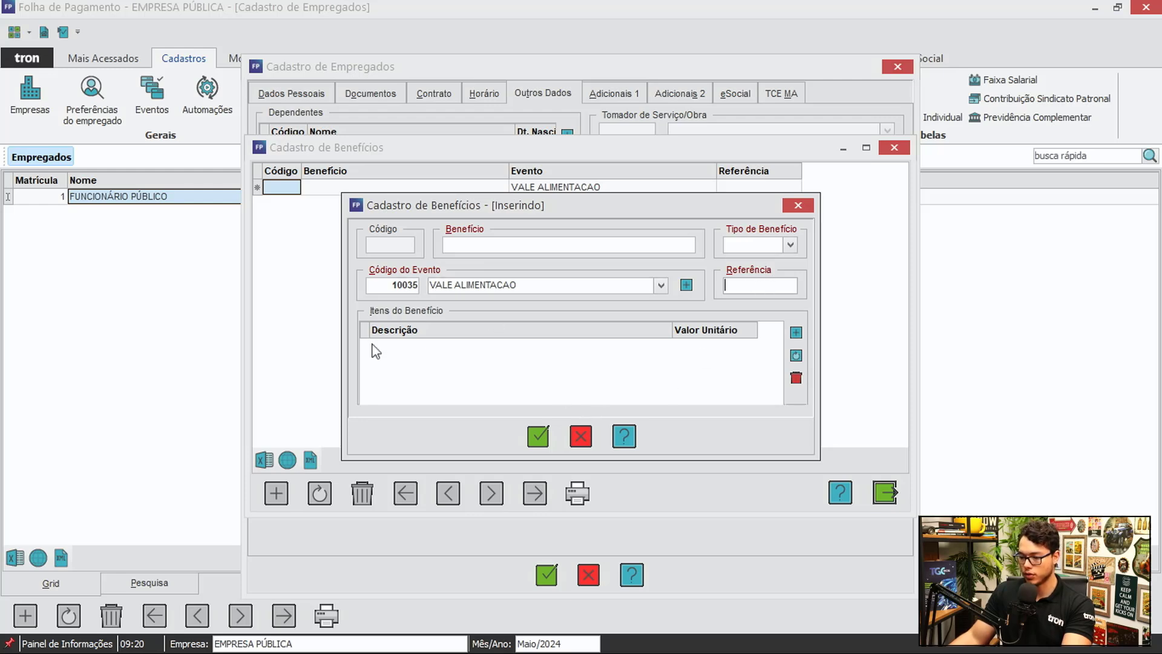
pyautogui.click(795, 332)
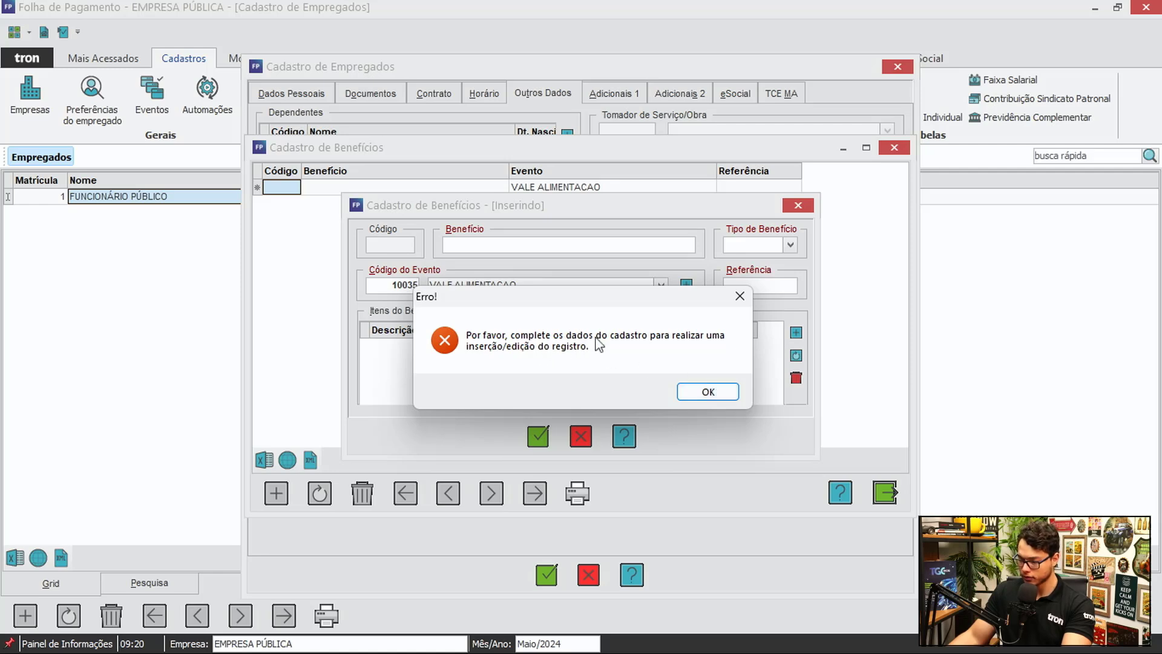
pyautogui.click(706, 391)
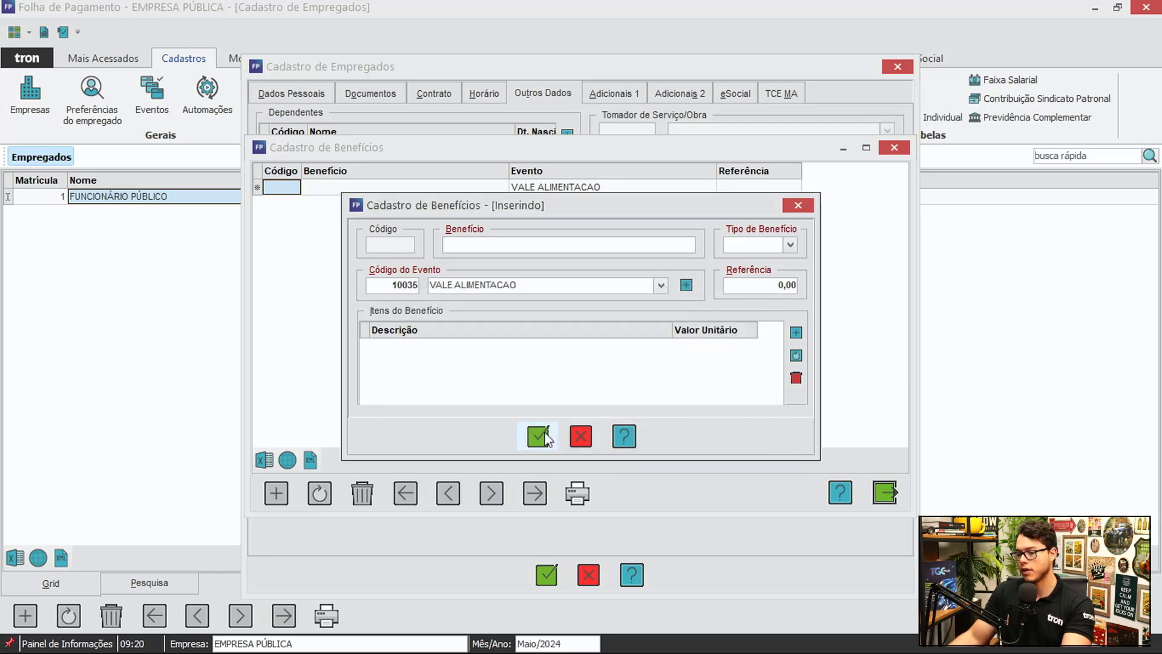
# Discard the new benefit and the benefit entry, and check the employee's daily benefits.
pyautogui.click(580, 435)
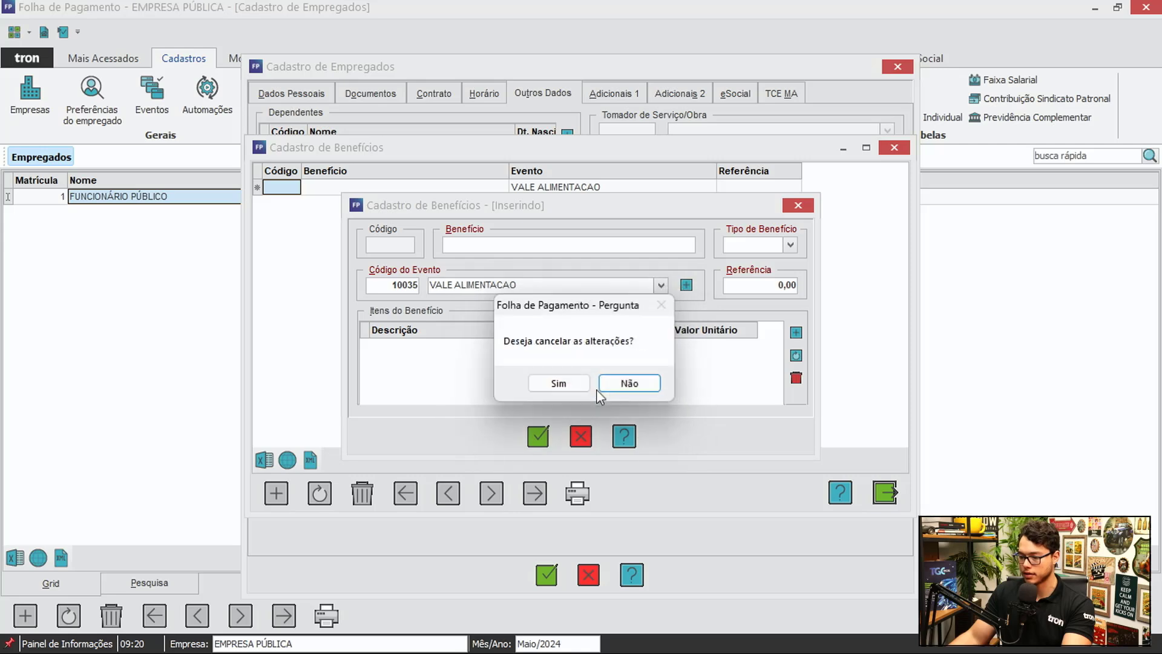
pyautogui.click(577, 383)
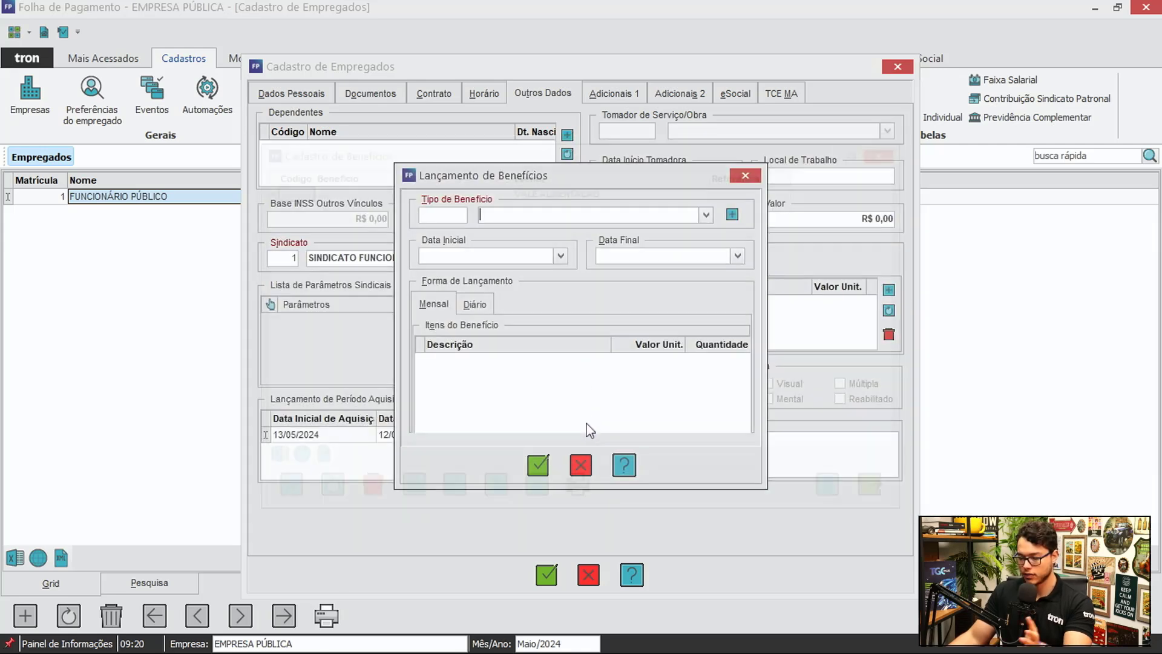
pyautogui.click(582, 461)
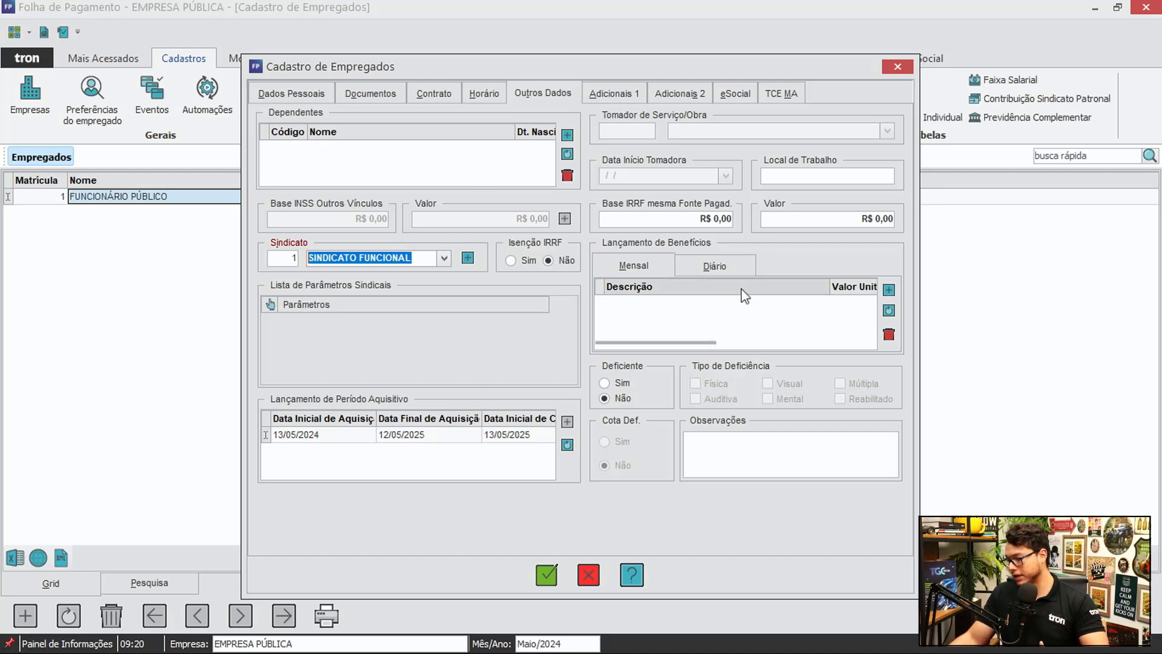
pyautogui.click(713, 262)
# Examine the salary-range entries and the contract's salary type and payment type, keeping the current selections.
pyautogui.click(616, 92)
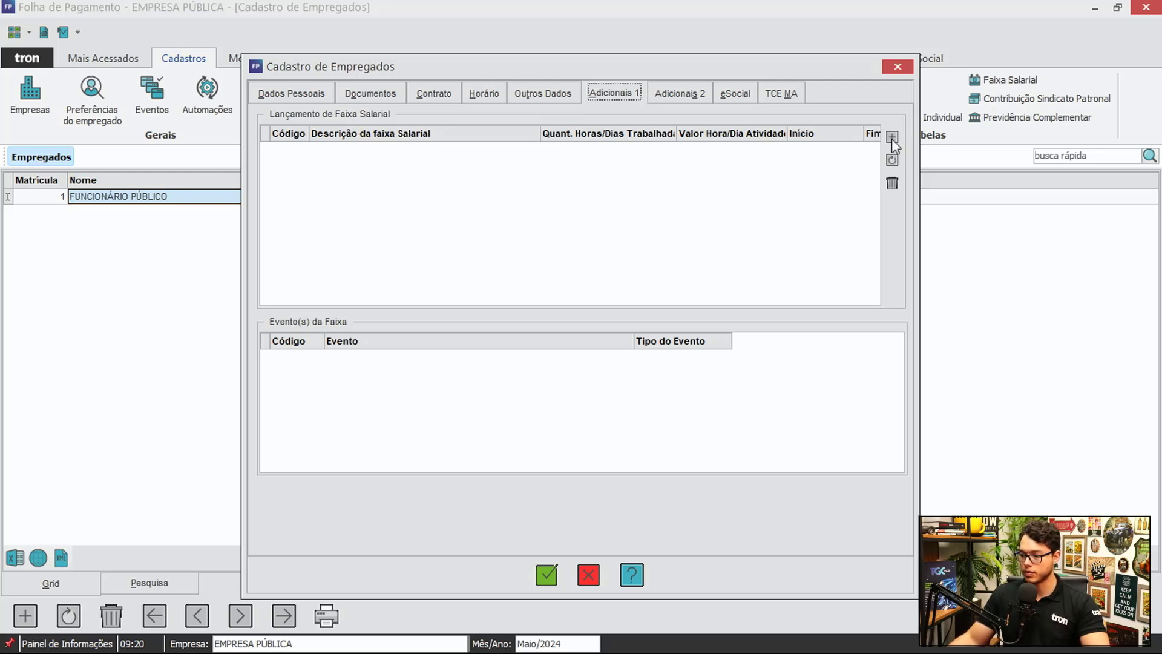
pyautogui.click(440, 93)
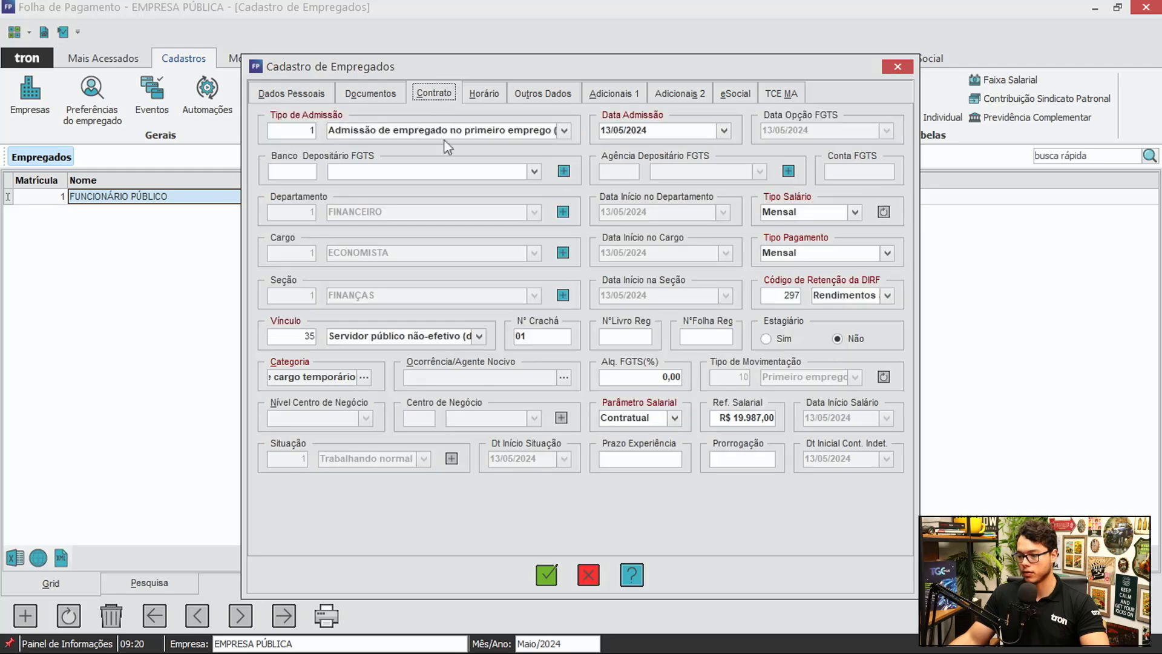
pyautogui.doubleClick(775, 211)
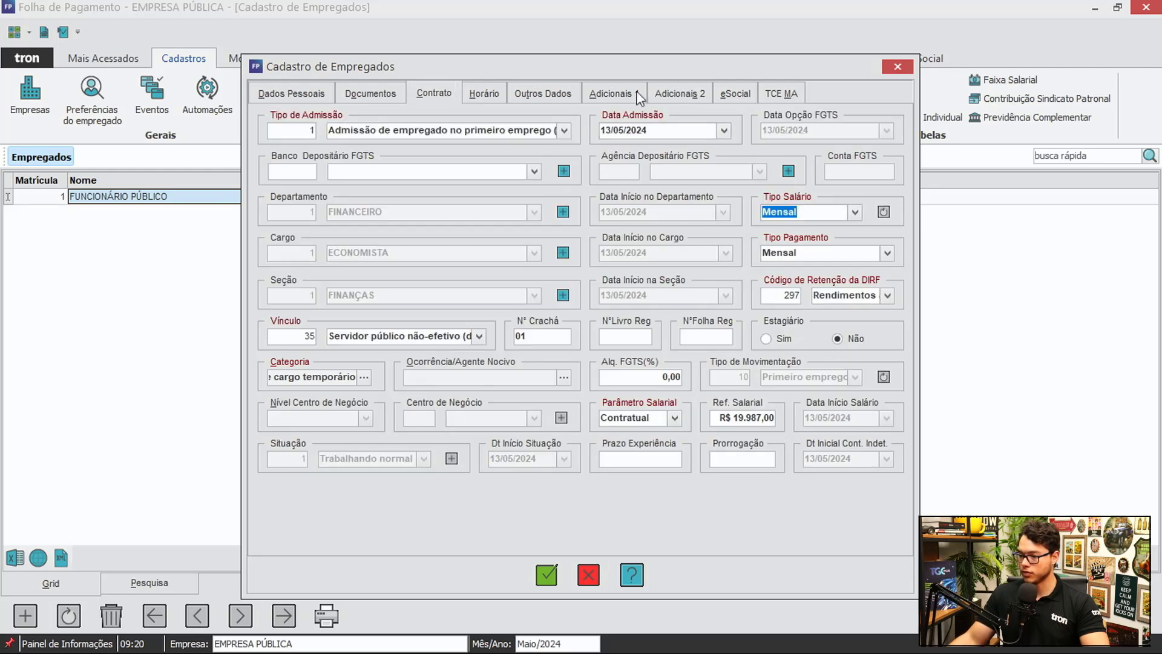
pyautogui.click(854, 212)
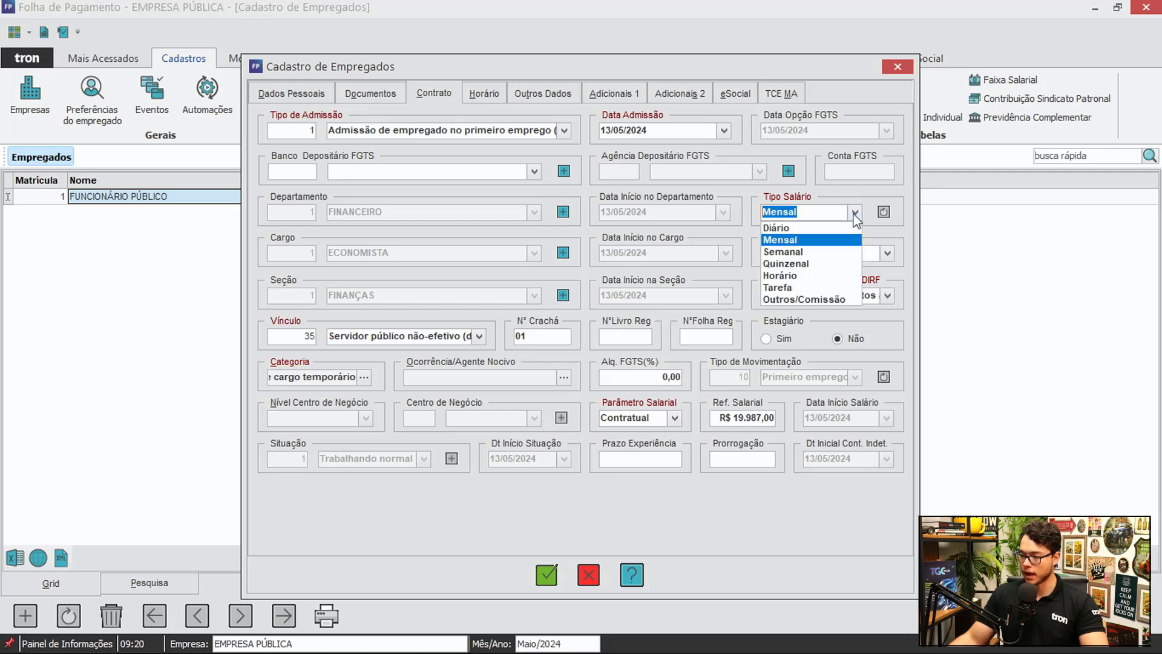
pyautogui.press('Return')
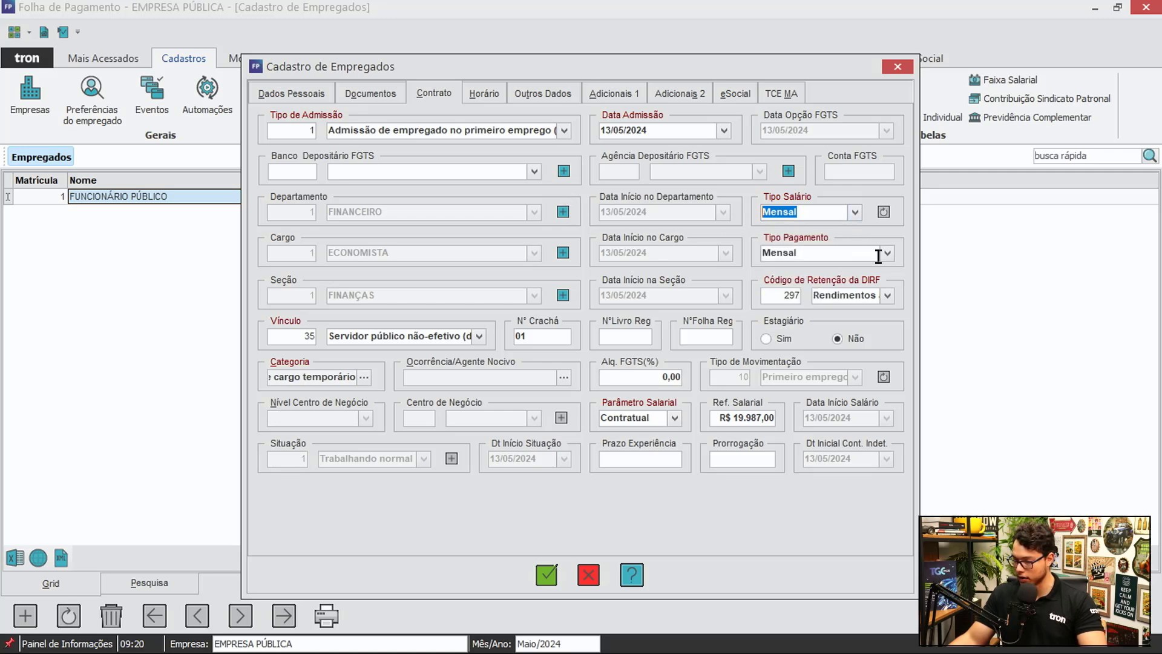
pyautogui.click(887, 253)
pyautogui.click(883, 261)
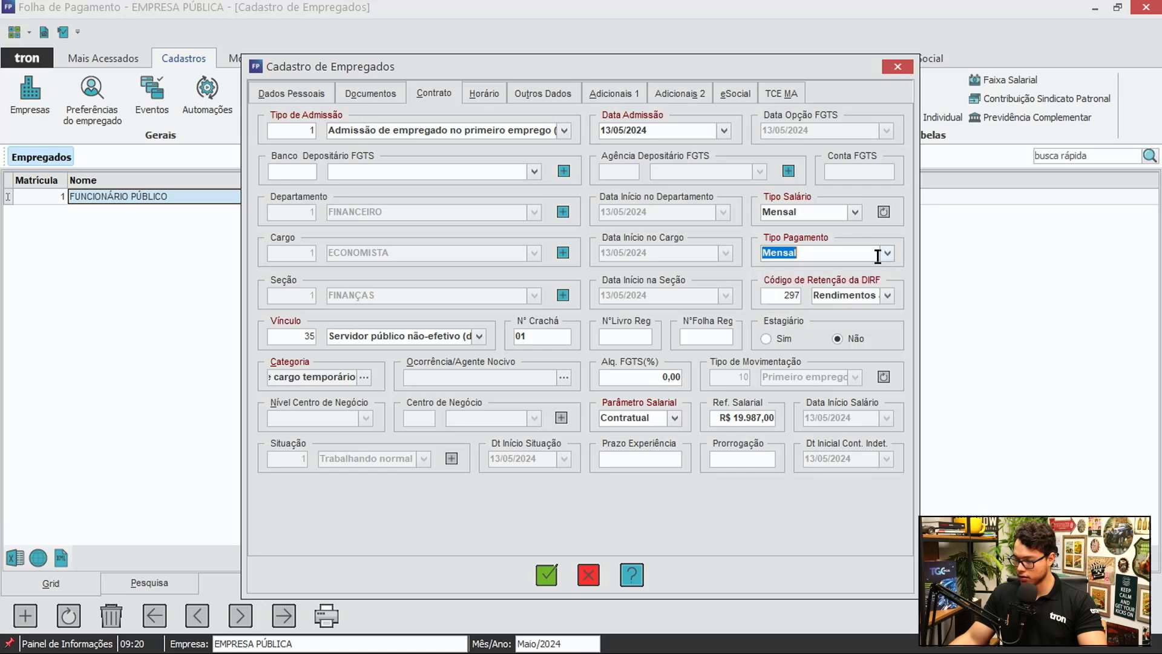
# Examine the contract's salary parameter options, including Faixa Salarial, and return to the employee's salary-range entries.
pyautogui.click(673, 418)
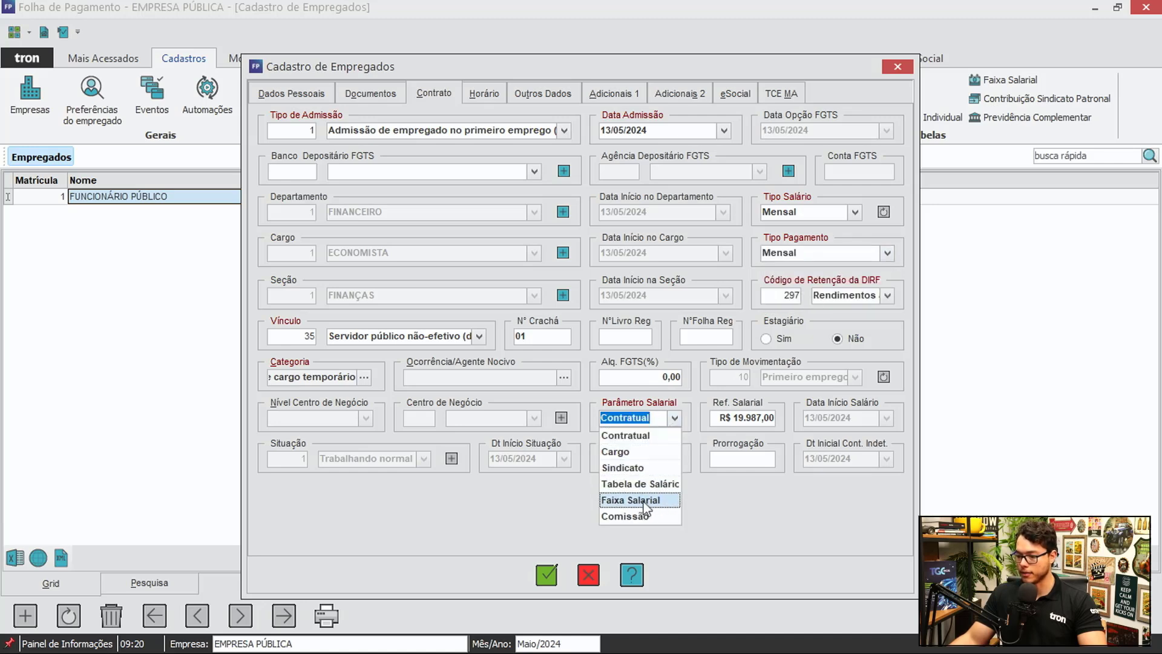
pyautogui.click(630, 94)
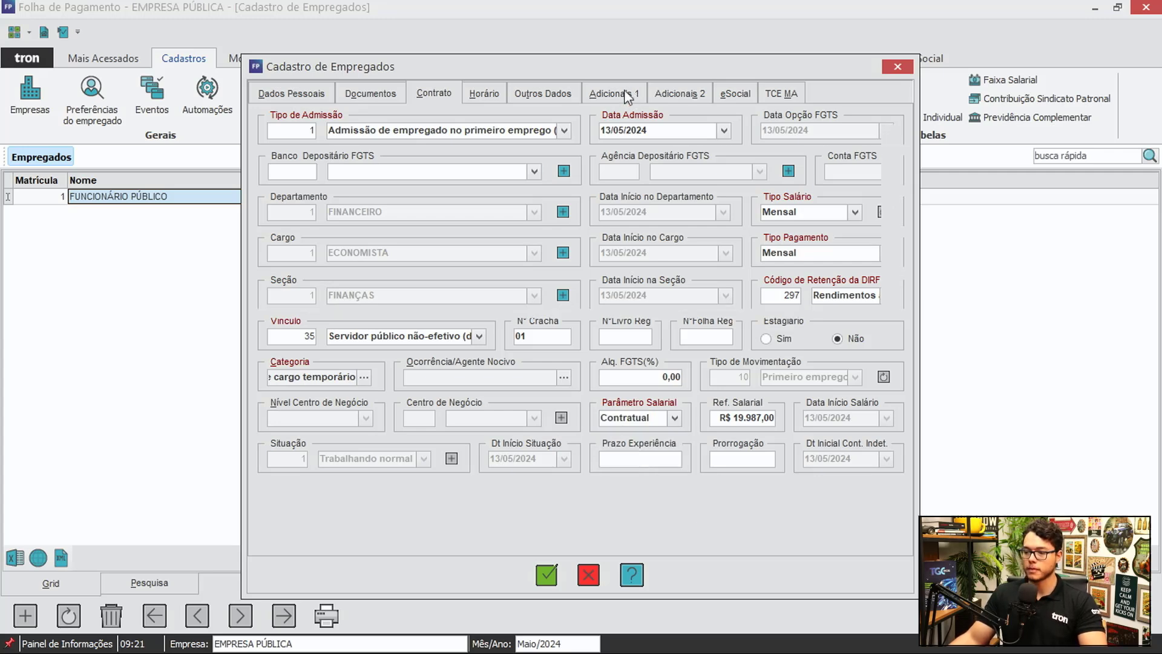
pyautogui.click(622, 93)
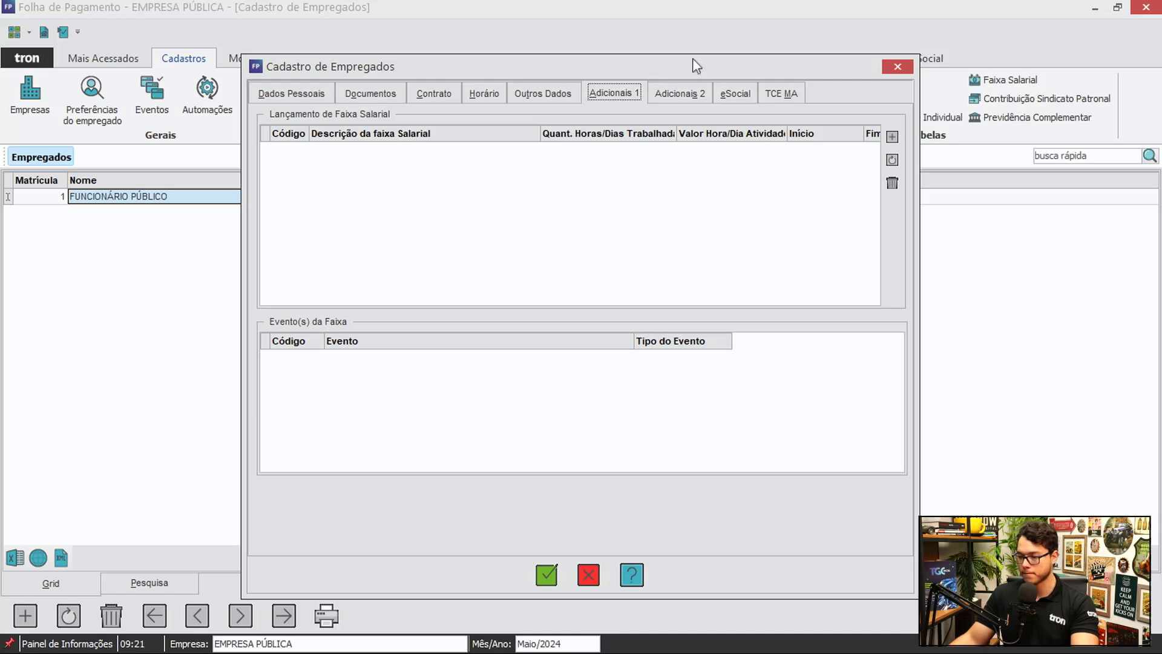
# Examine the employee preference, the social security regime and the IRRF deduction calculation options, keeping the current selections.
pyautogui.click(681, 93)
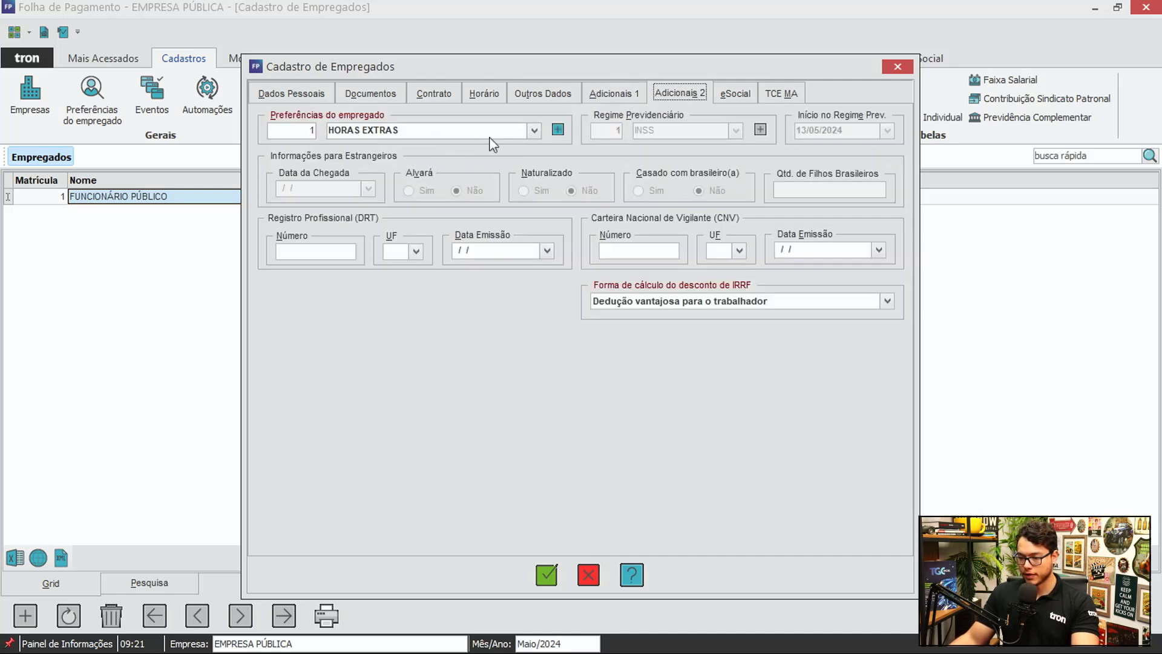
pyautogui.click(535, 131)
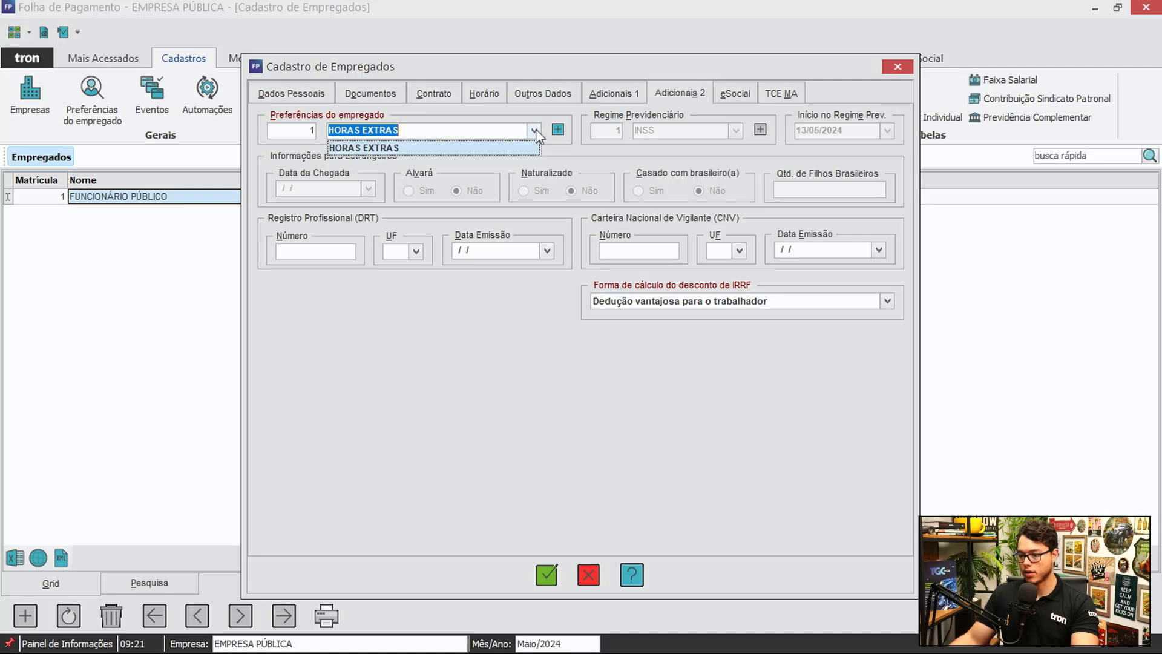
pyautogui.click(536, 129)
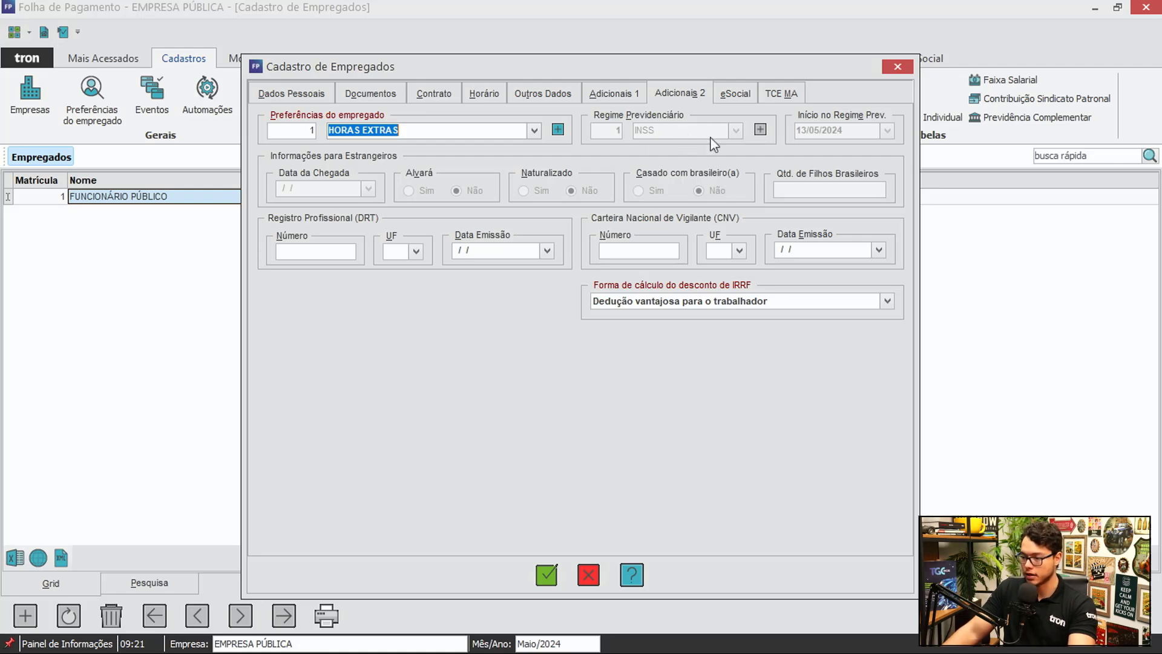
pyautogui.click(641, 300)
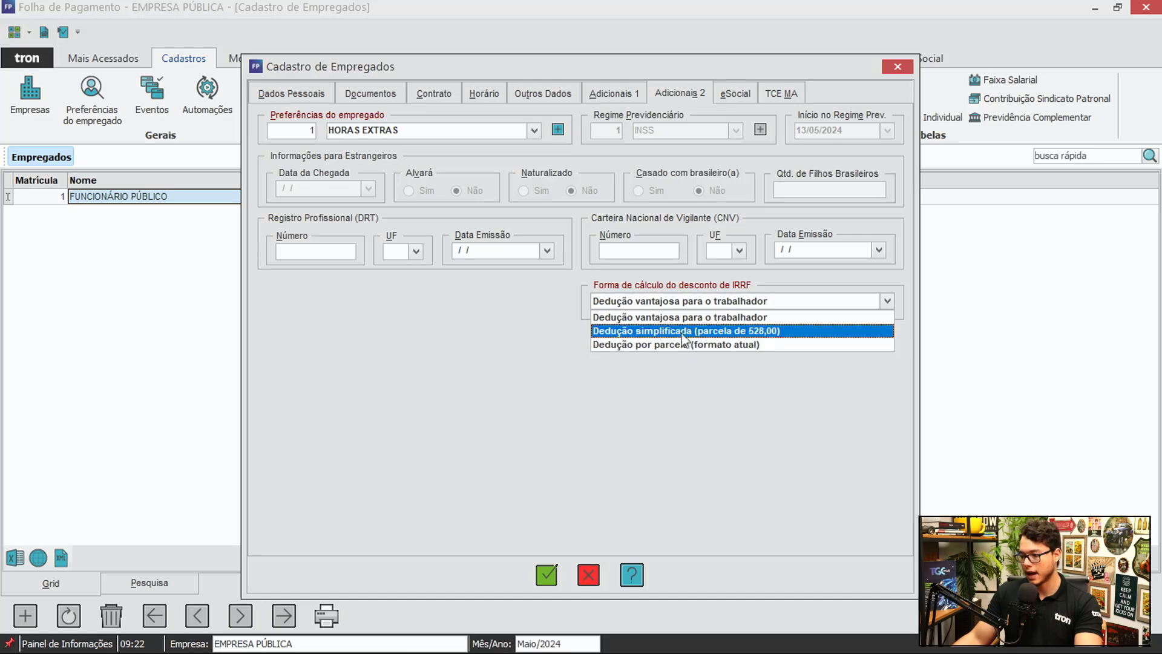
pyautogui.click(537, 356)
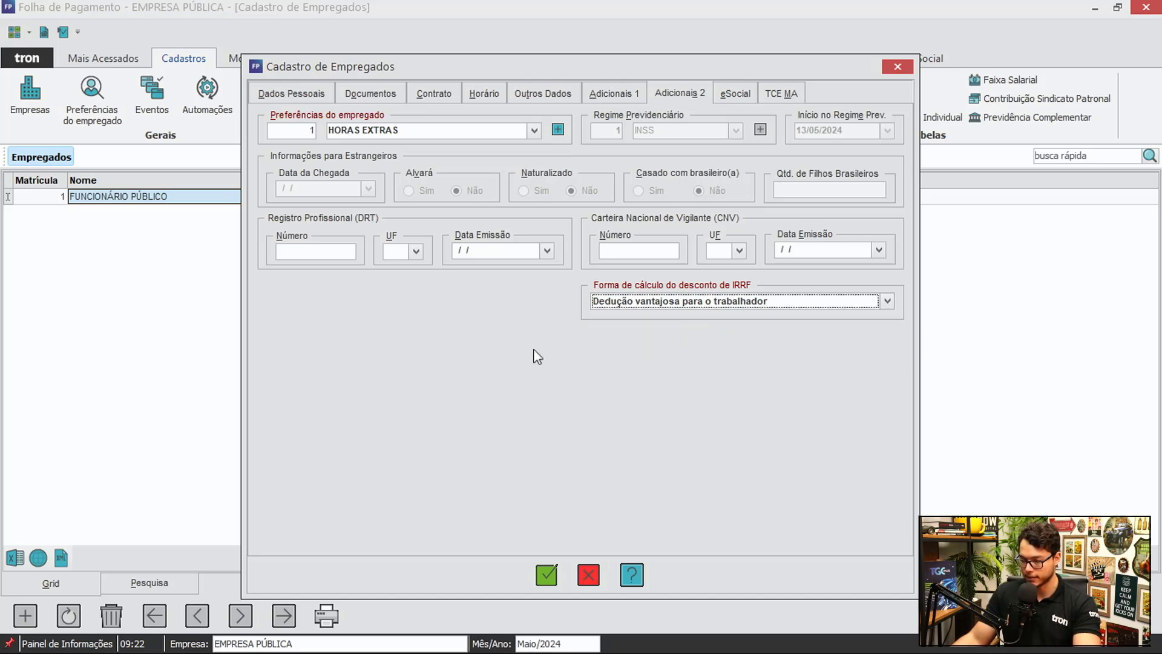
# Examine the employee's eSocial registration number and labour regime type, and compare them with the personal data.
pyautogui.click(743, 91)
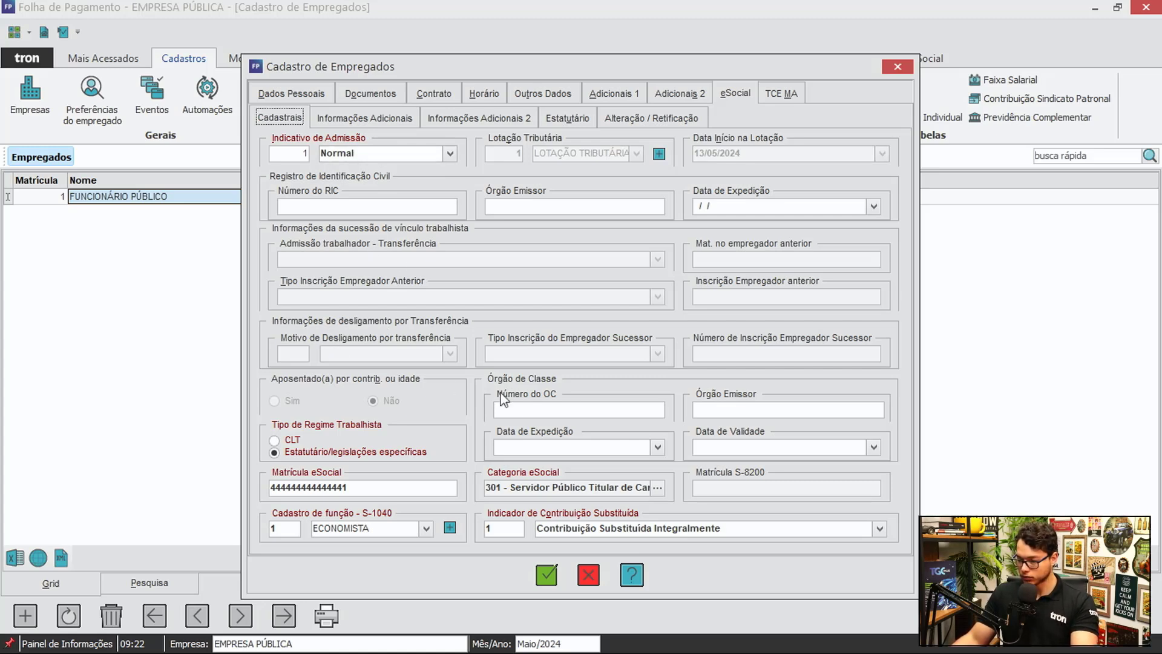
pyautogui.doubleClick(345, 487)
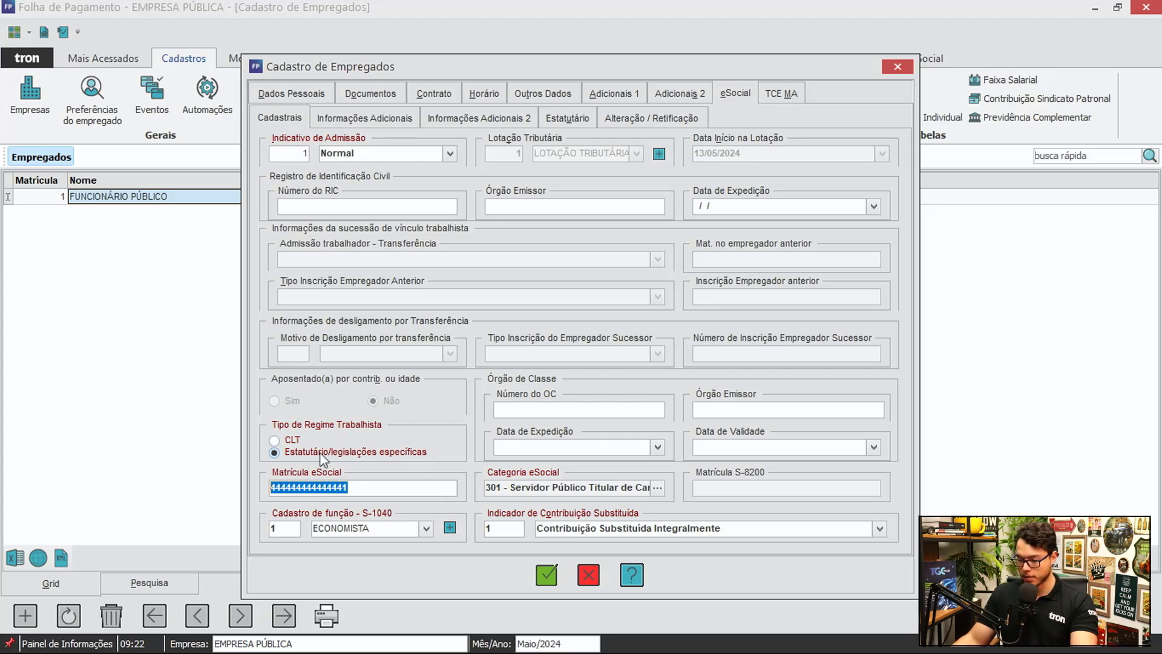
pyautogui.click(363, 487)
pyautogui.doubleClick(340, 487)
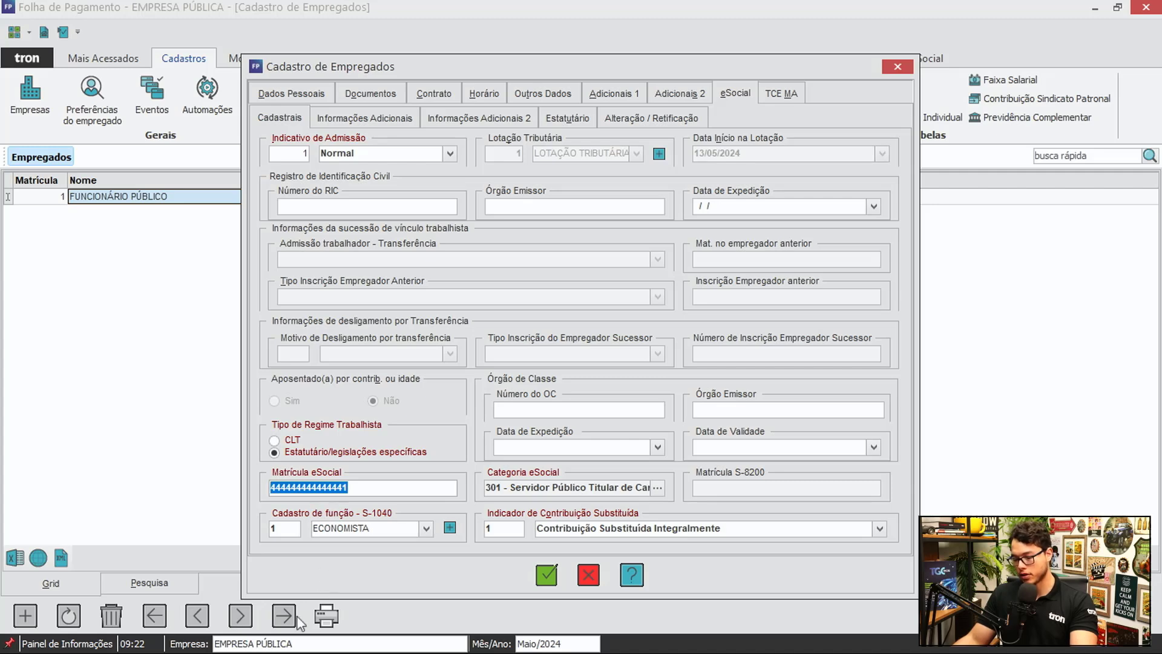
pyautogui.click(307, 92)
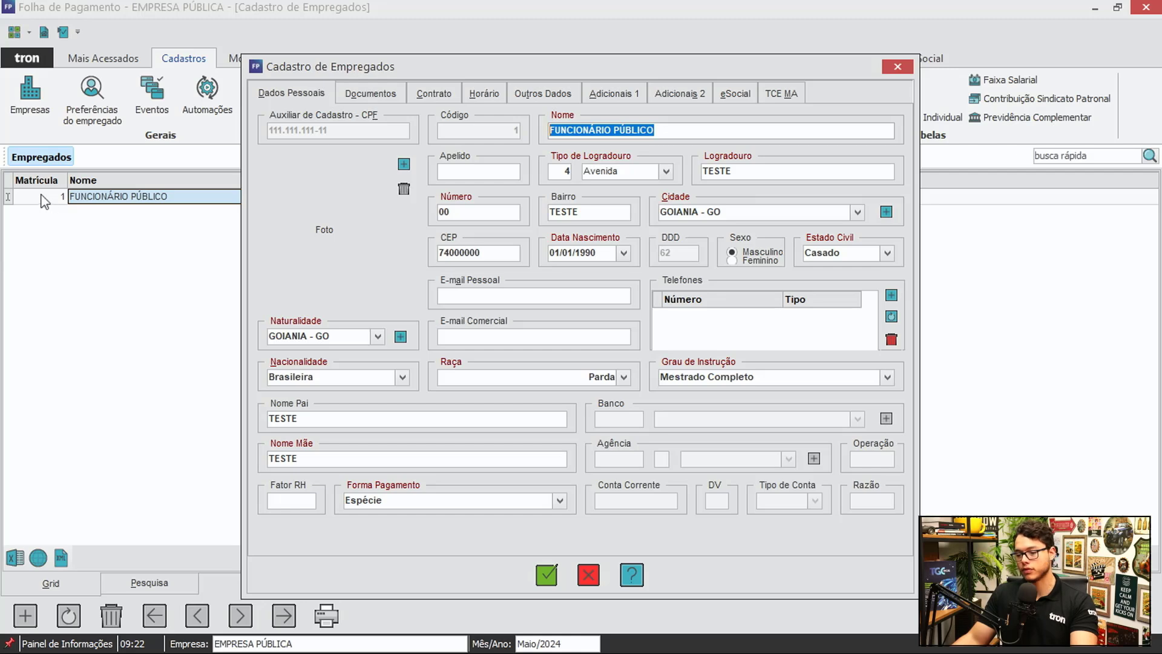
pyautogui.click(733, 97)
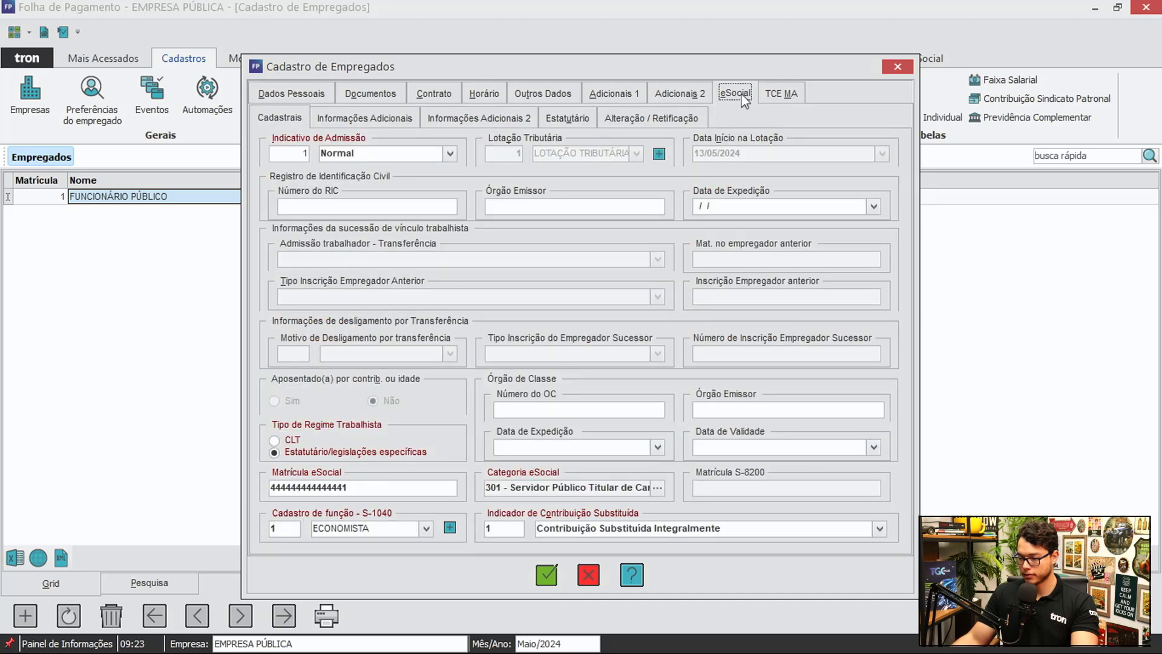
pyautogui.moveTo(342, 485); pyautogui.dragTo(226, 485)
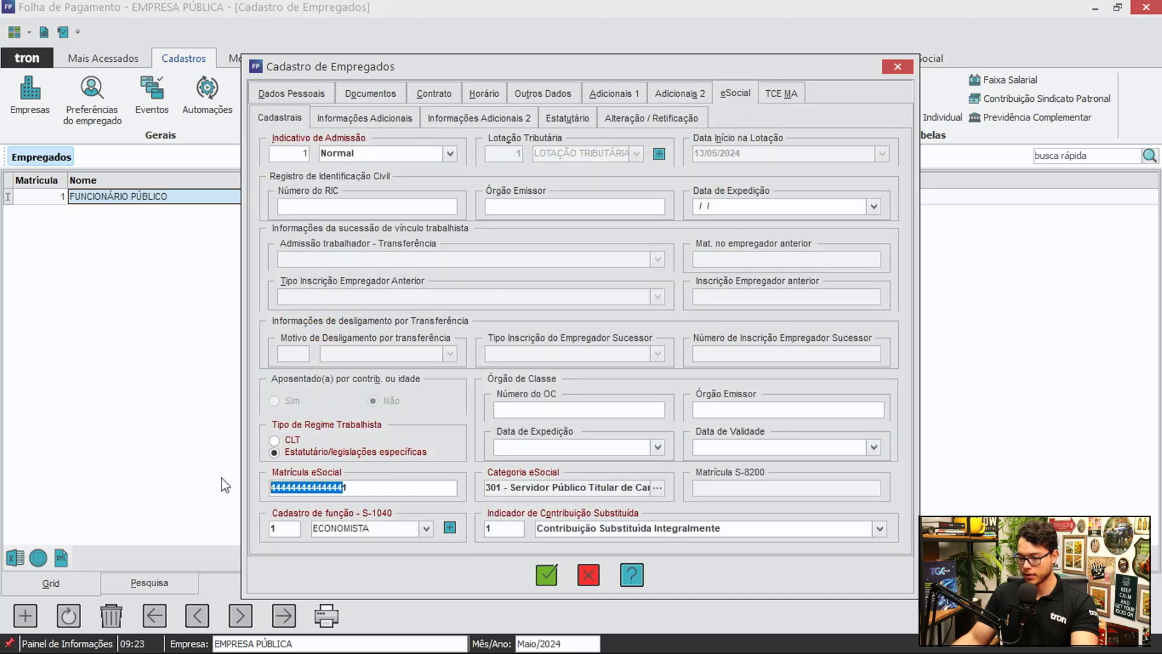
pyautogui.click(361, 486)
pyautogui.moveTo(361, 486); pyautogui.dragTo(343, 483)
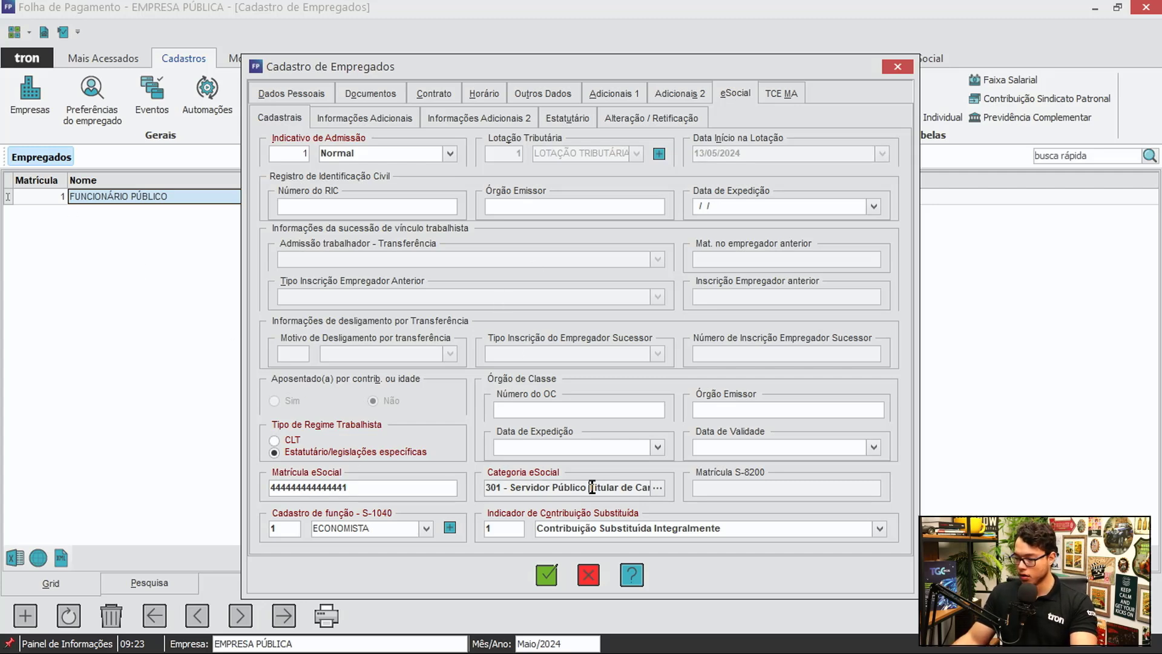
# Examine the public-servant entries in the Categoria eSocial list, and close it keeping the current category.
pyautogui.moveTo(587, 487); pyautogui.dragTo(443, 493)
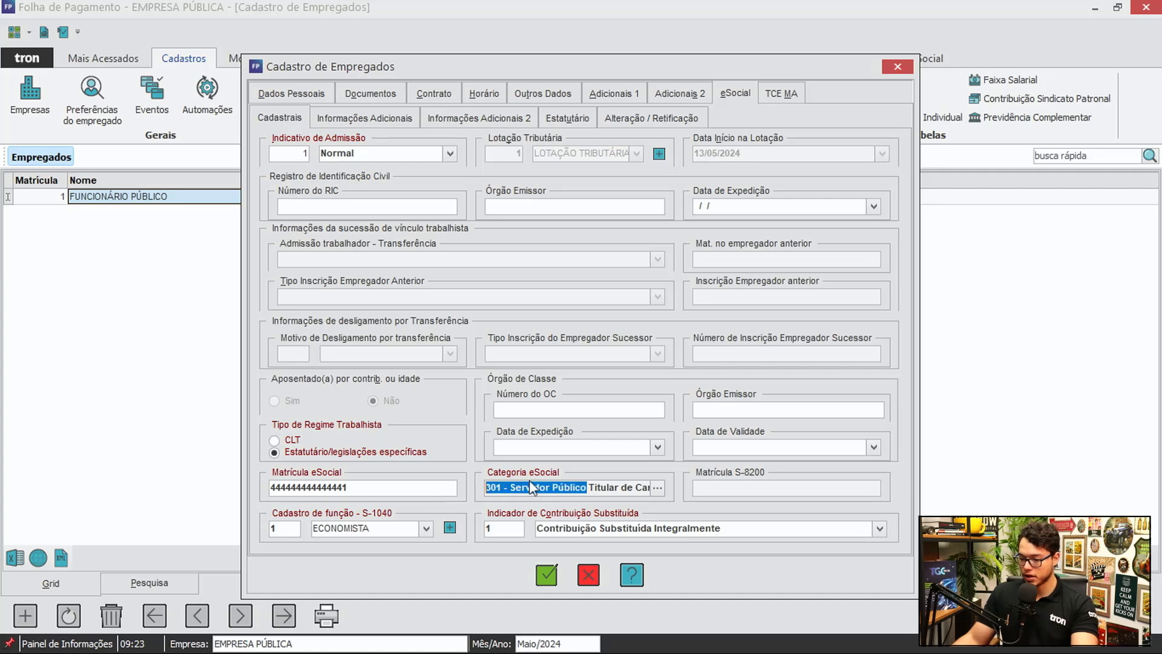
pyautogui.click(657, 487)
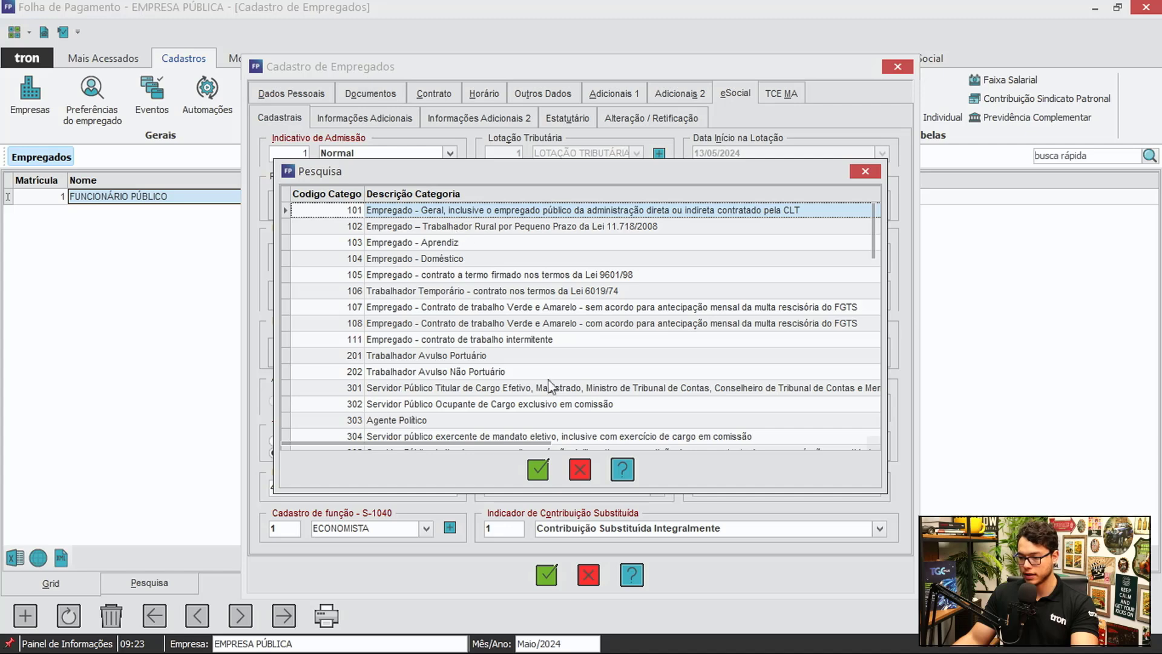
pyautogui.press('Down')
pyautogui.press('Down')
pyautogui.press('Down')
pyautogui.press('Down')
pyautogui.press('Down')
pyautogui.press('Down')
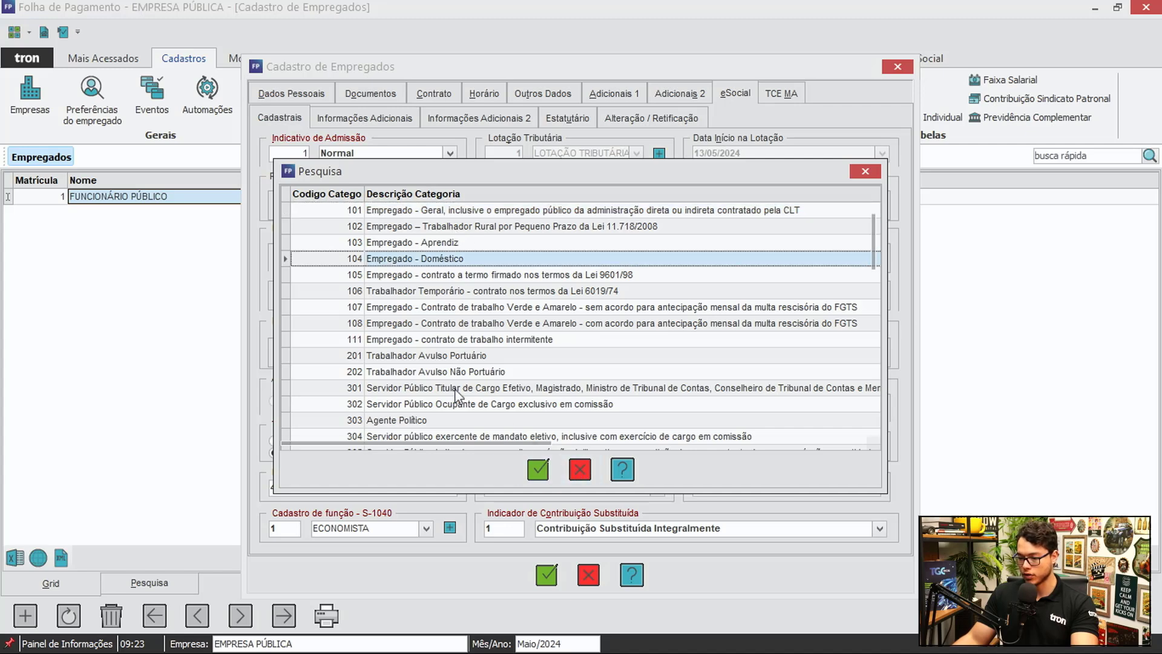
pyautogui.press('Down')
pyautogui.press('Down')
pyautogui.press('Down')
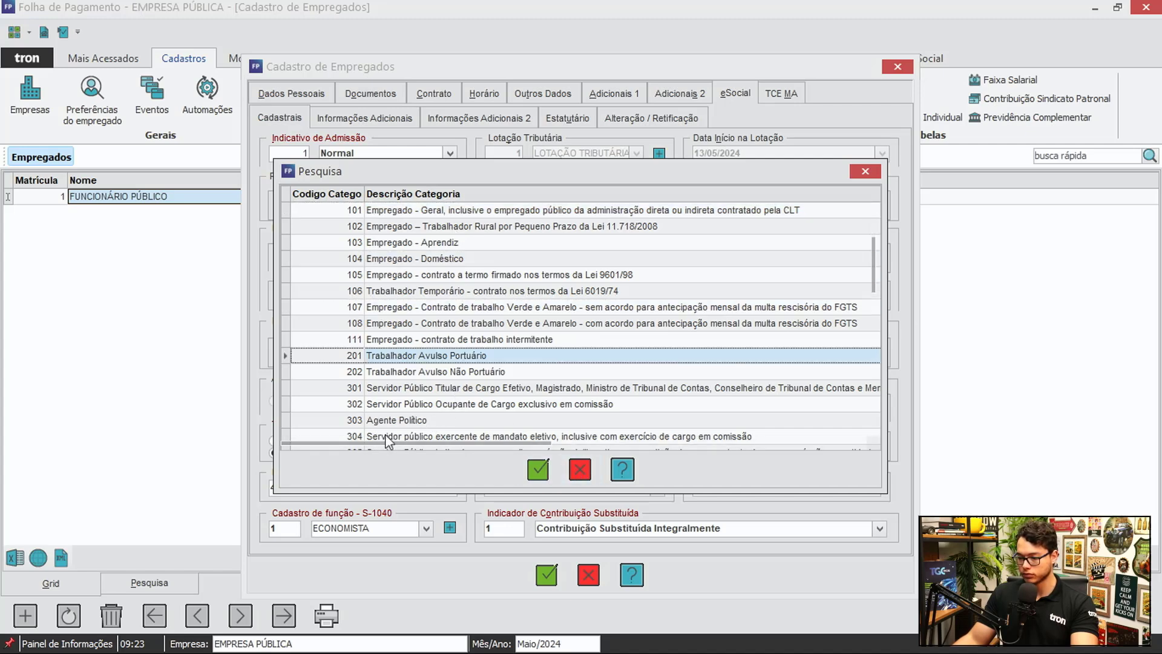
pyautogui.click(398, 435)
pyautogui.scroll(-2, 380, 406)
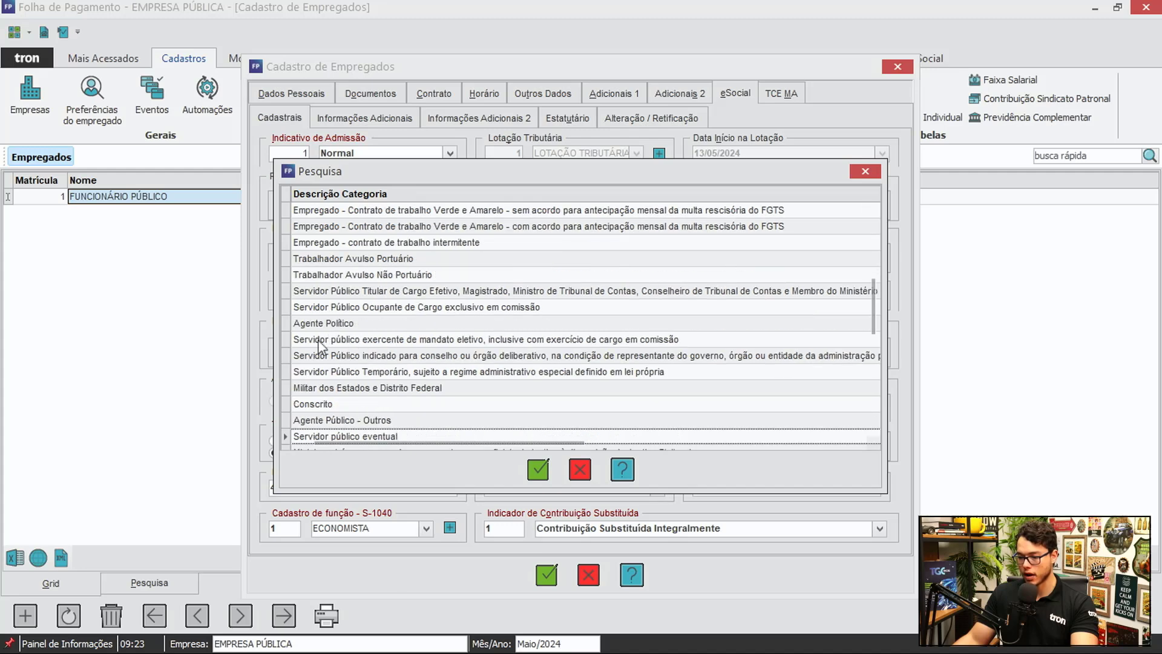
pyautogui.press('Down')
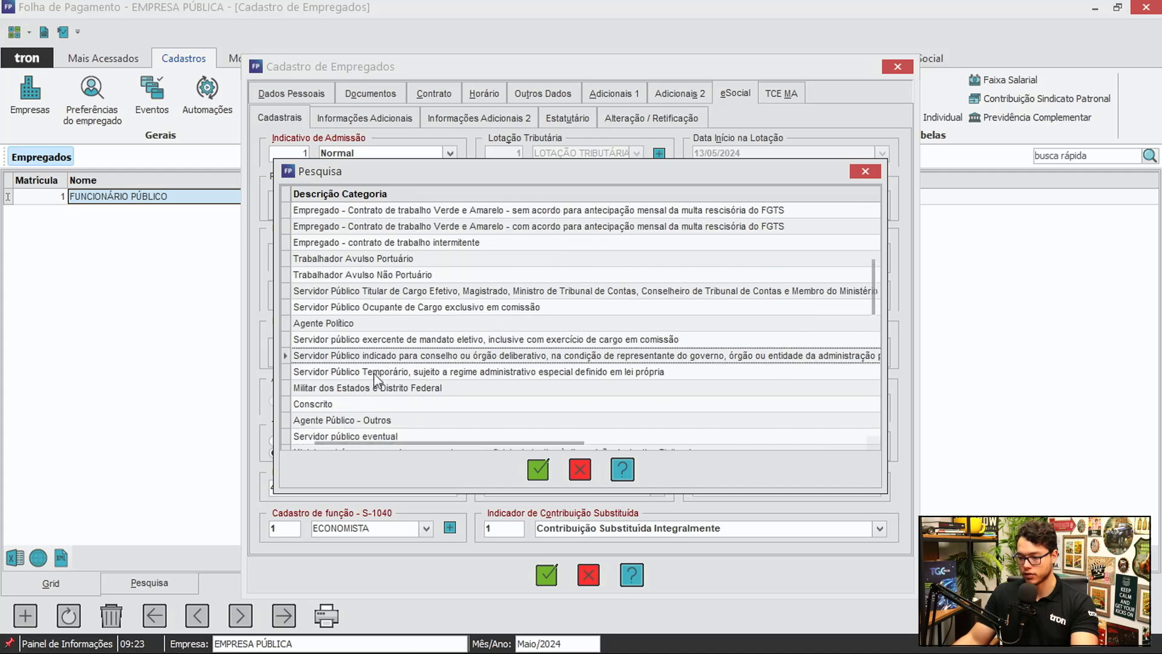
pyautogui.click(580, 470)
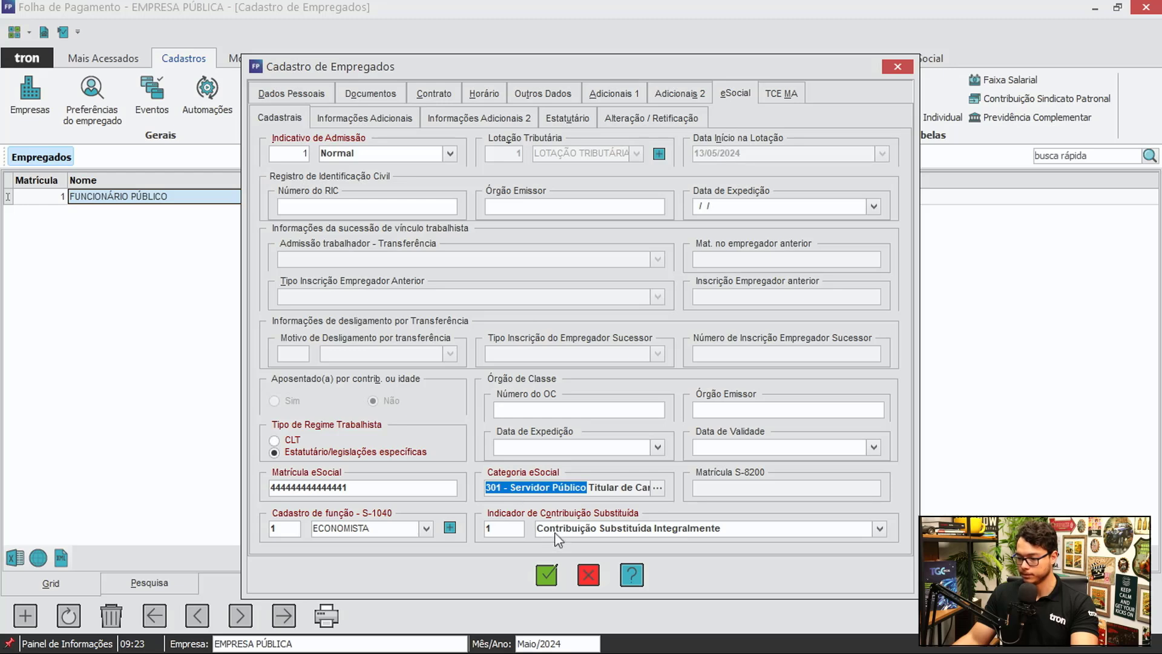
# Examine the Indicador de Contribuição Substituída options, keeping the current selection.
pyautogui.click(745, 528)
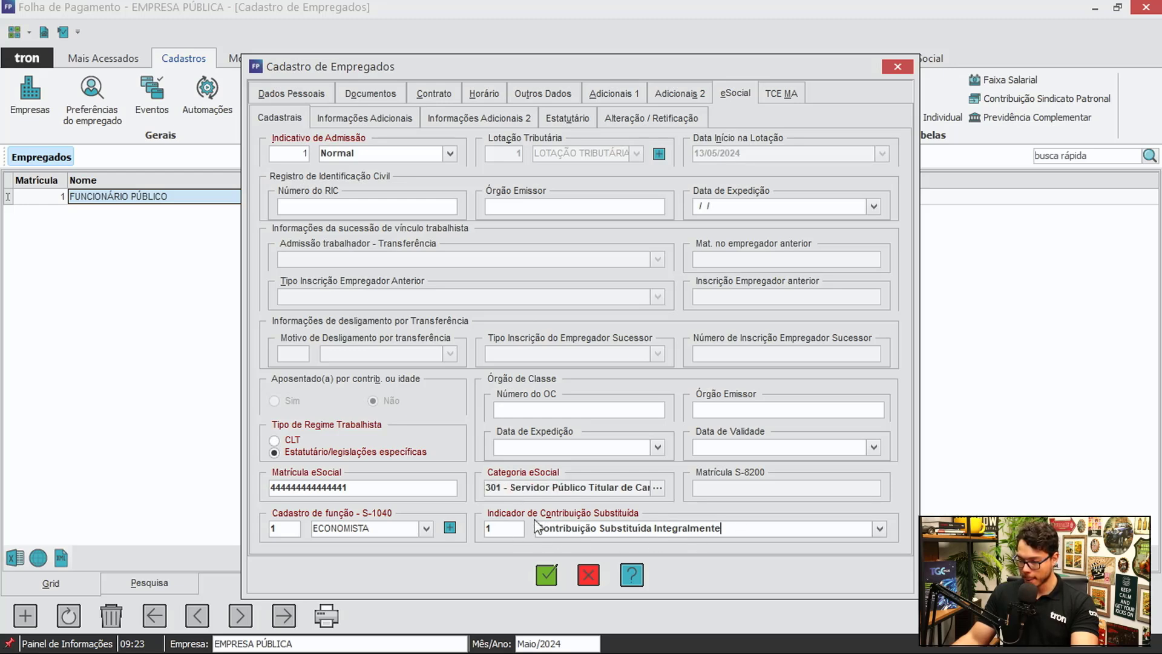
pyautogui.click(881, 528)
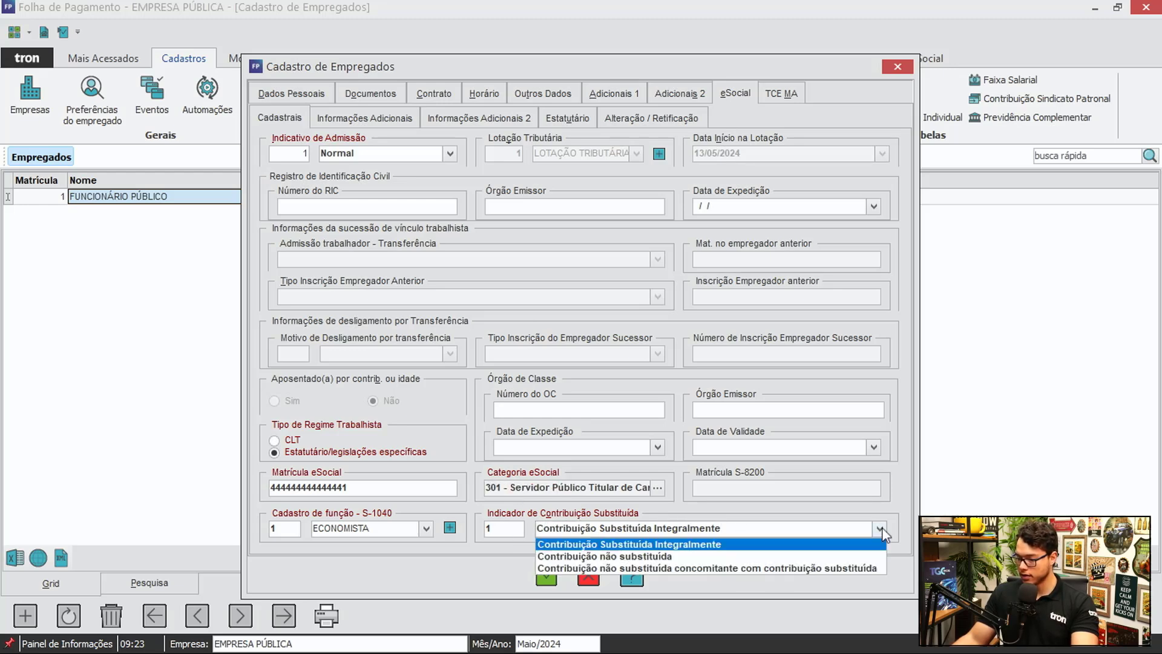
pyautogui.click(881, 528)
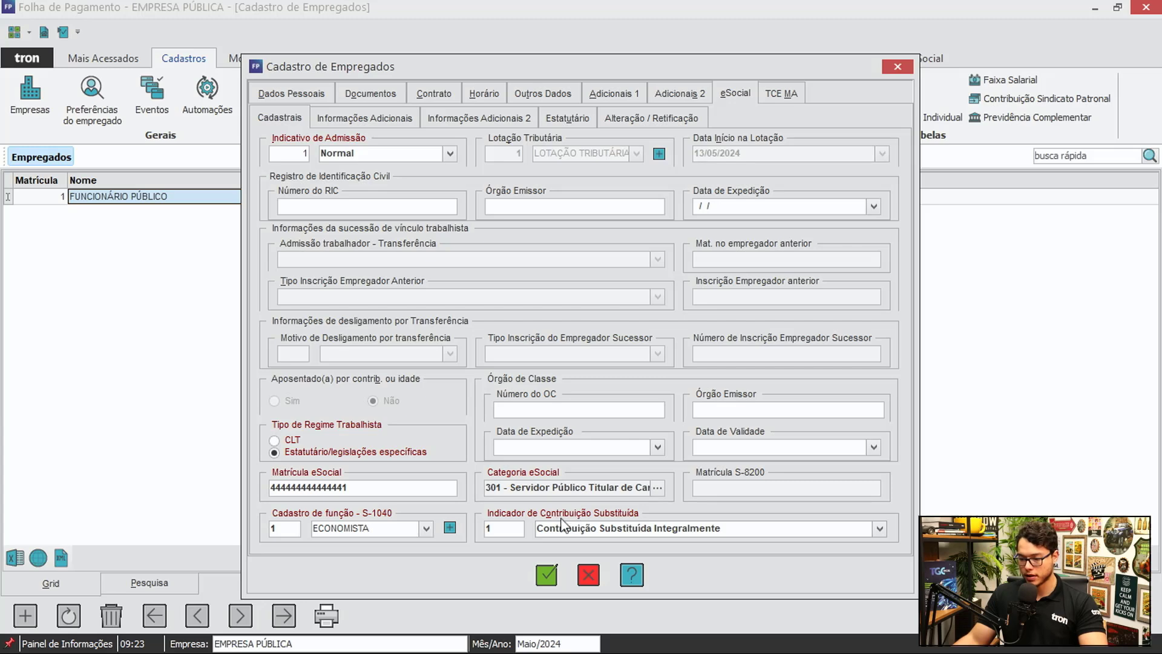
pyautogui.click(881, 530)
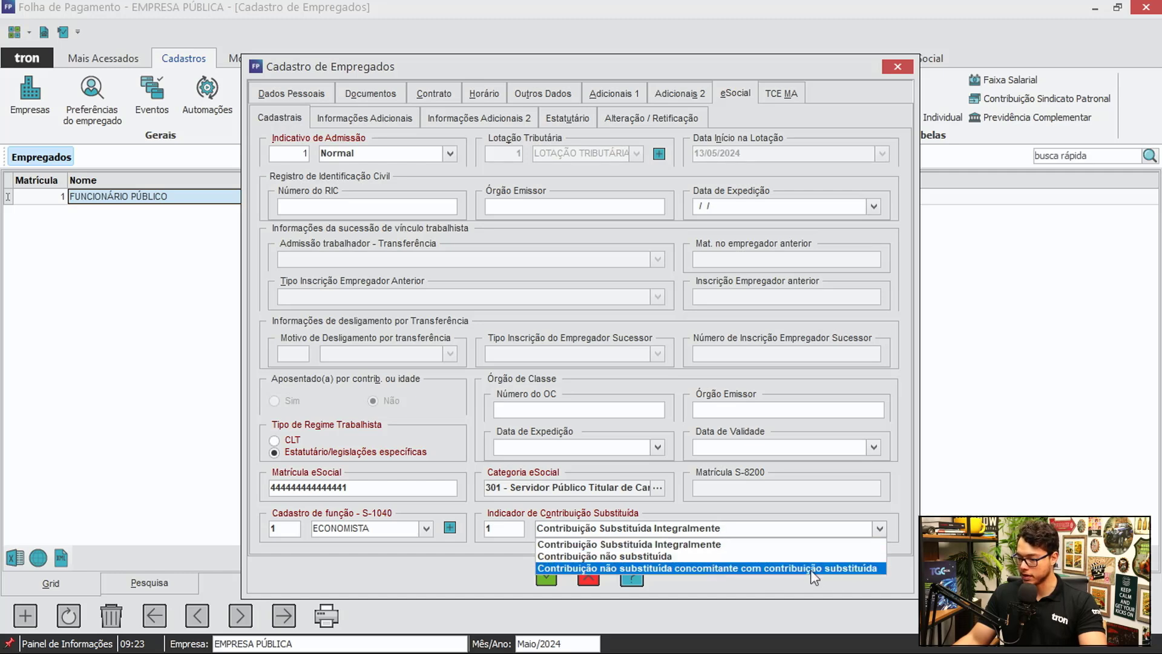
pyautogui.click(879, 528)
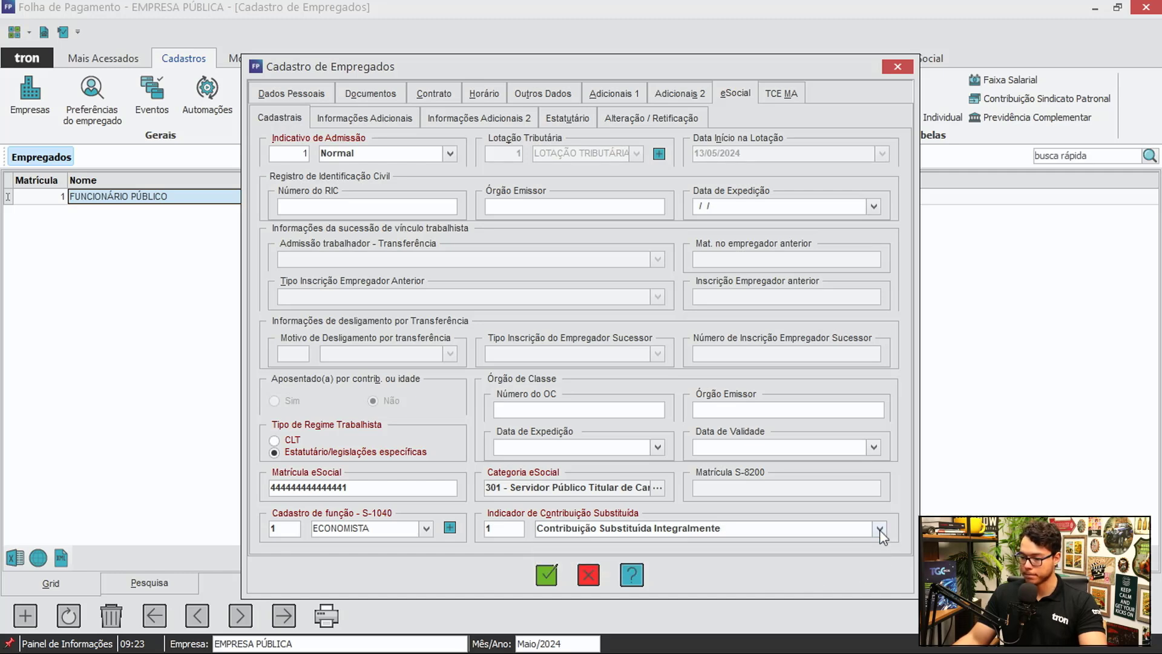
# Check the job function assigned under Cadastro de função - S-1040.
pyautogui.doubleClick(378, 528)
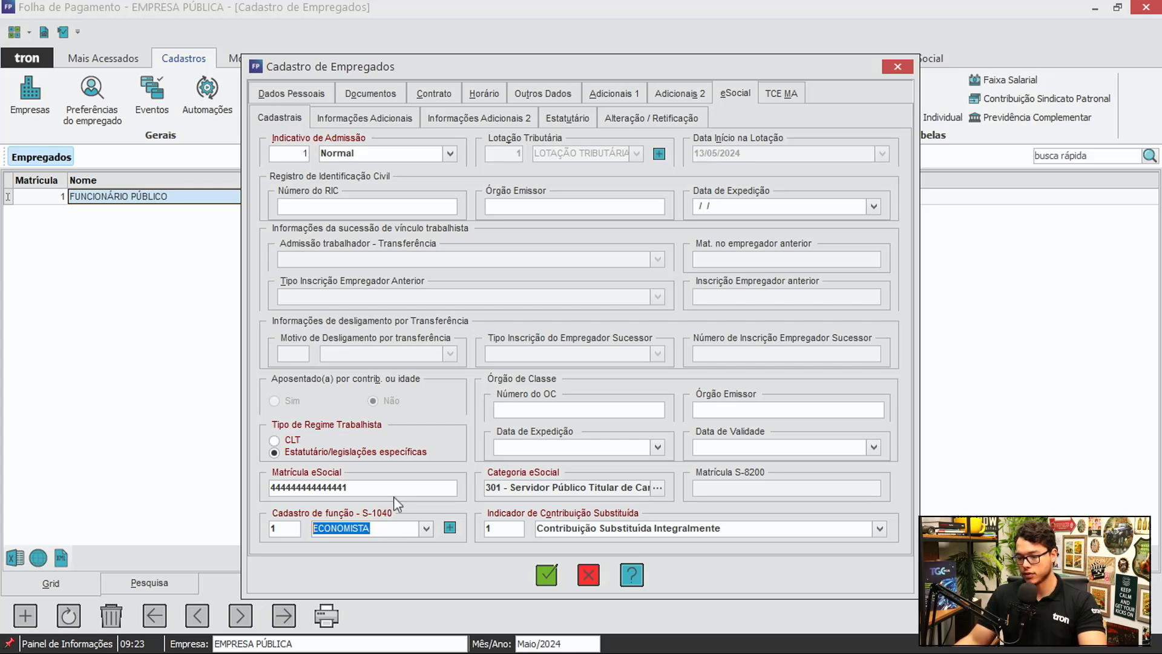
pyautogui.click(393, 528)
pyautogui.click(277, 526)
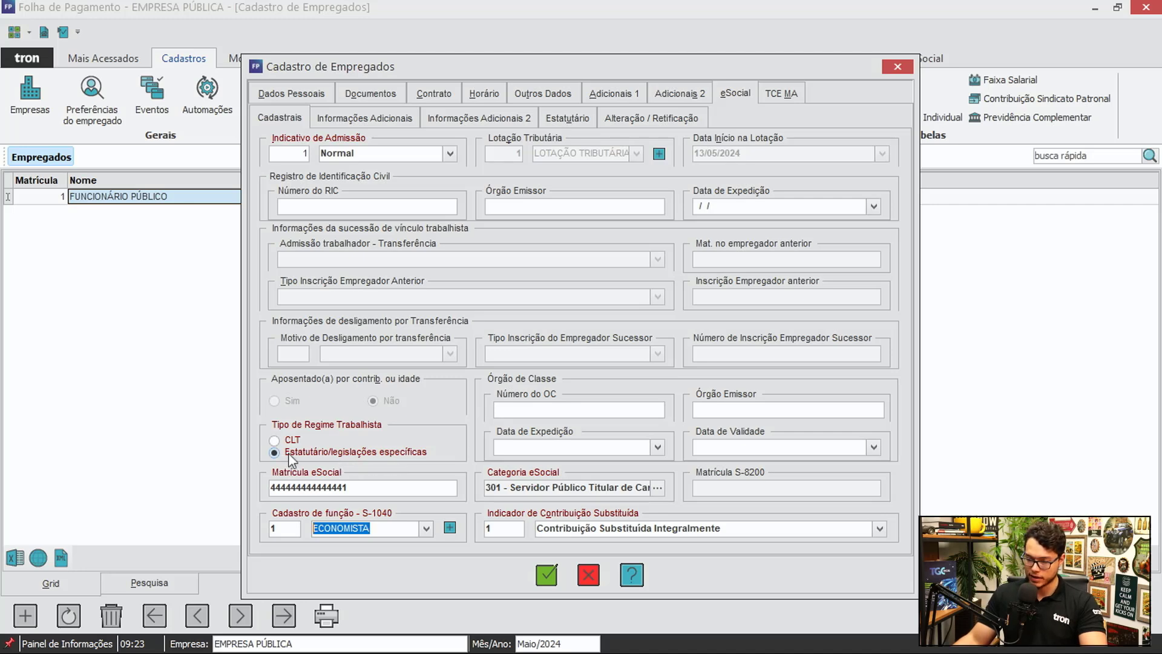
# Examine the Tipo de Provimento options in the employee's statutory eSocial data, keeping the current selection.
pyautogui.click(573, 116)
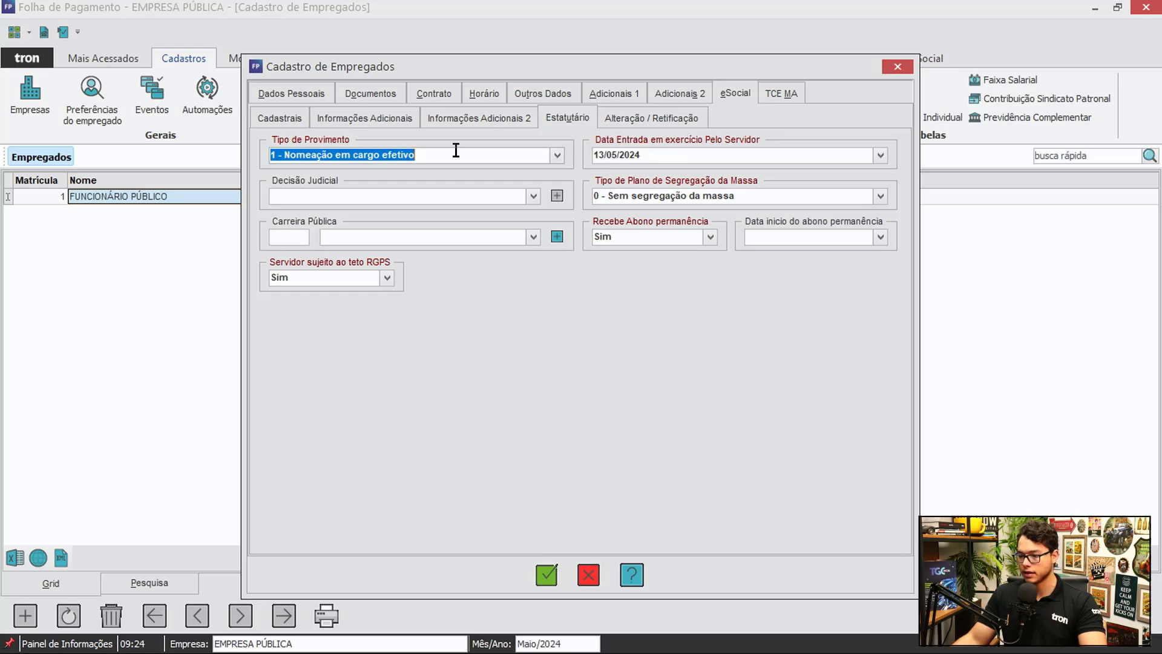
pyautogui.click(455, 153)
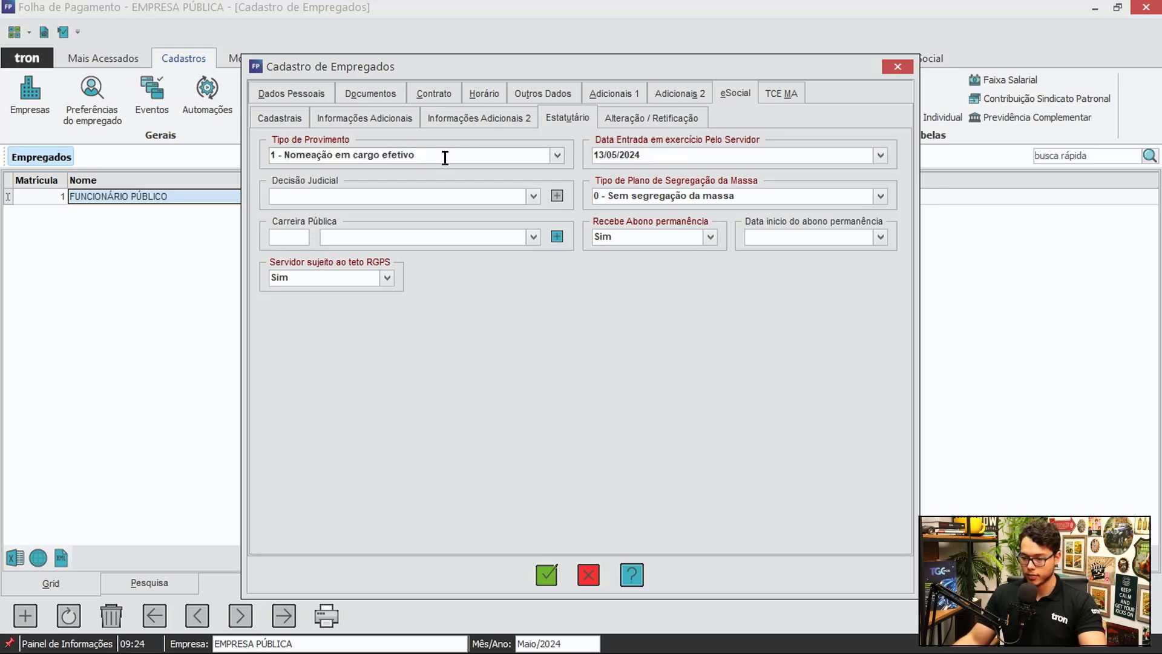
pyautogui.moveTo(445, 157); pyautogui.dragTo(232, 148)
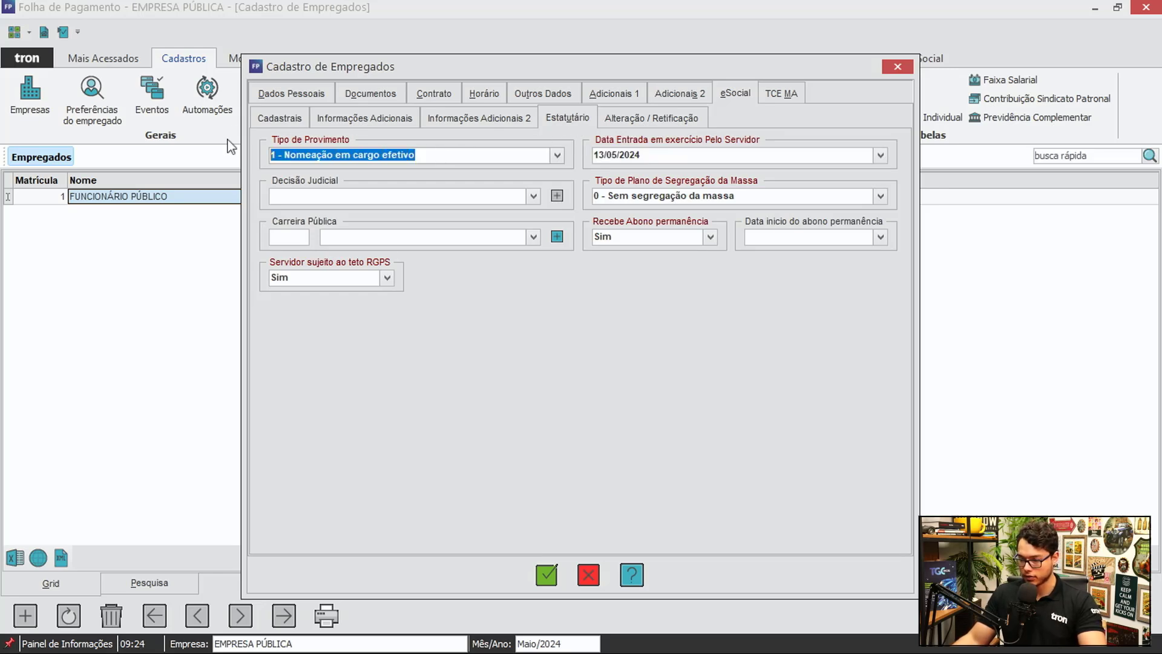
pyautogui.click(558, 155)
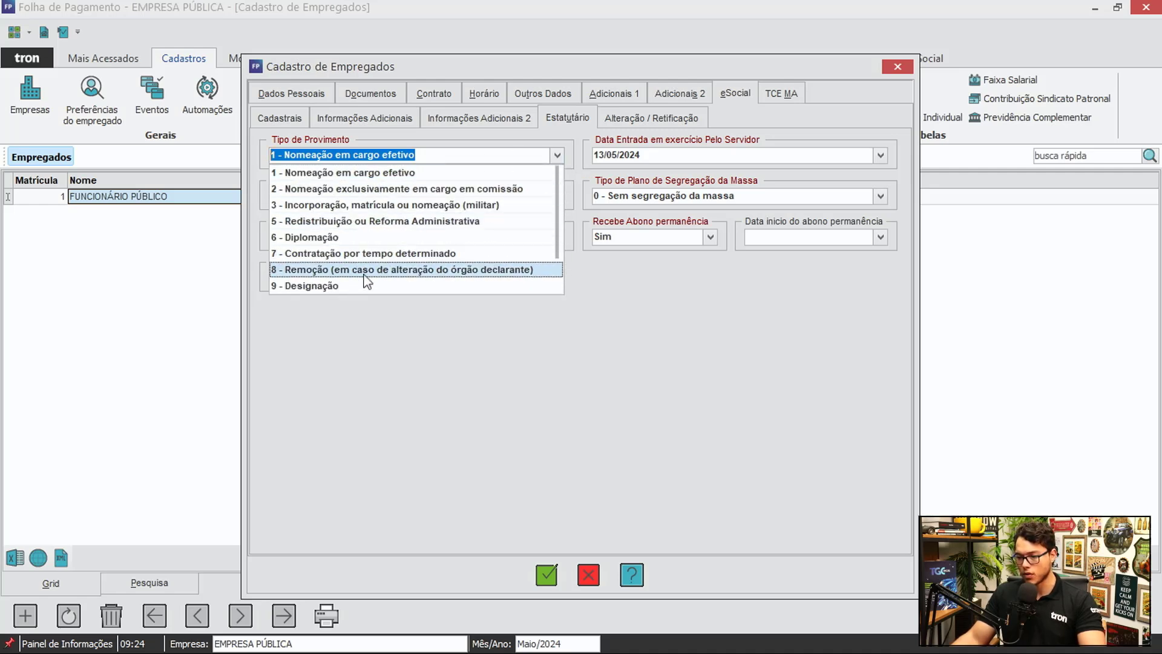
pyautogui.click(557, 155)
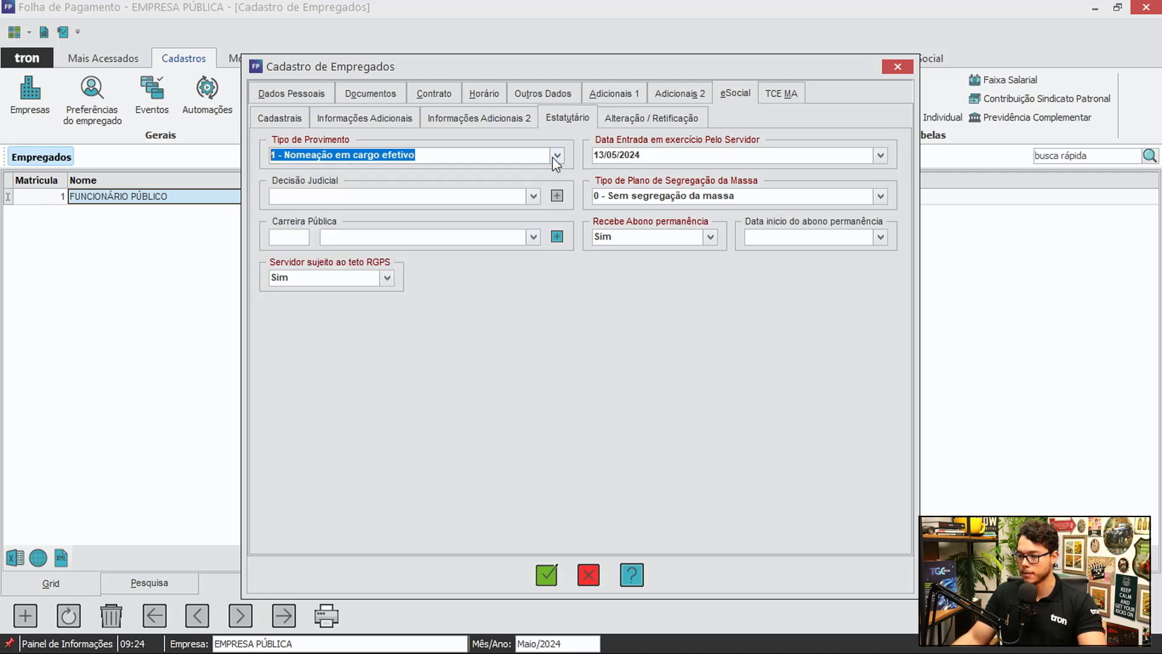
# Check the servant's start date in office, the mass segregation plan type and the Recebe Abono permanência setting.
pyautogui.doubleClick(672, 153)
pyautogui.click(679, 195)
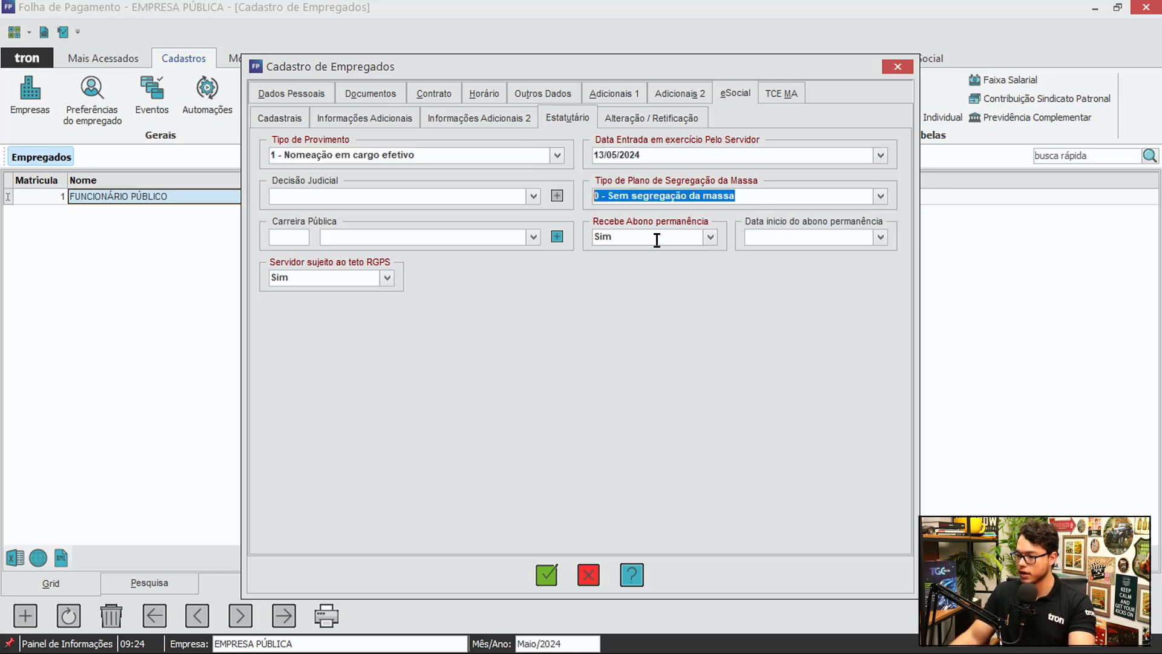
pyautogui.click(636, 238)
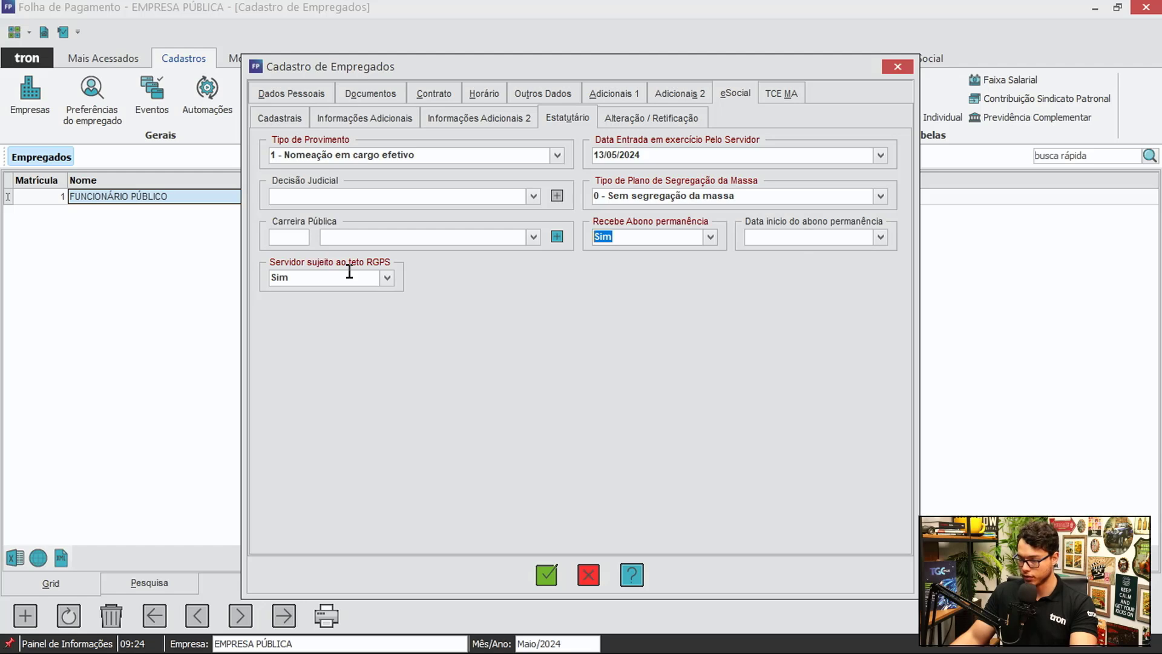
# Examine the contract term options in the additional eSocial information, keeping Prazo indeterminado.
pyautogui.click(329, 118)
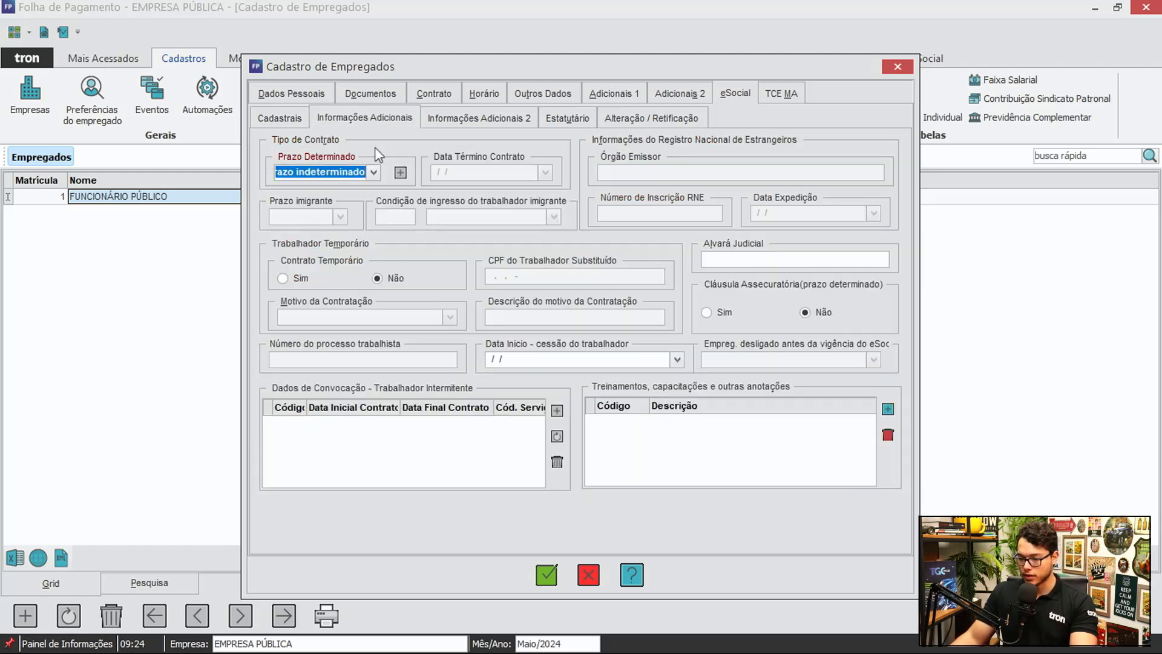
pyautogui.click(373, 172)
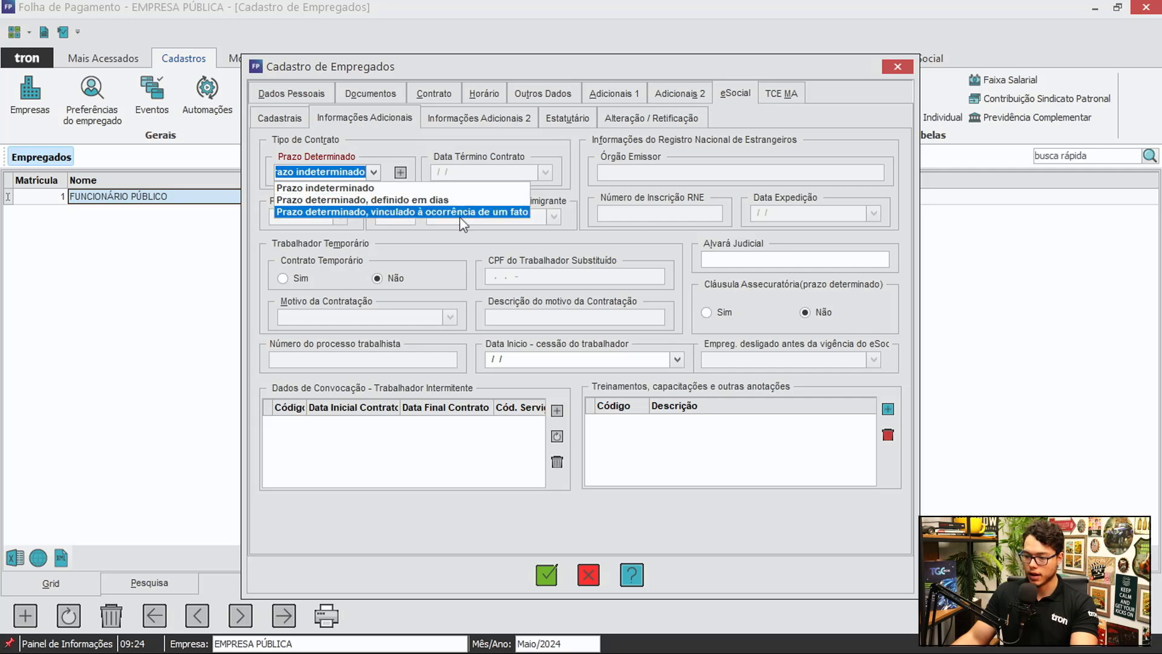
pyautogui.click(384, 186)
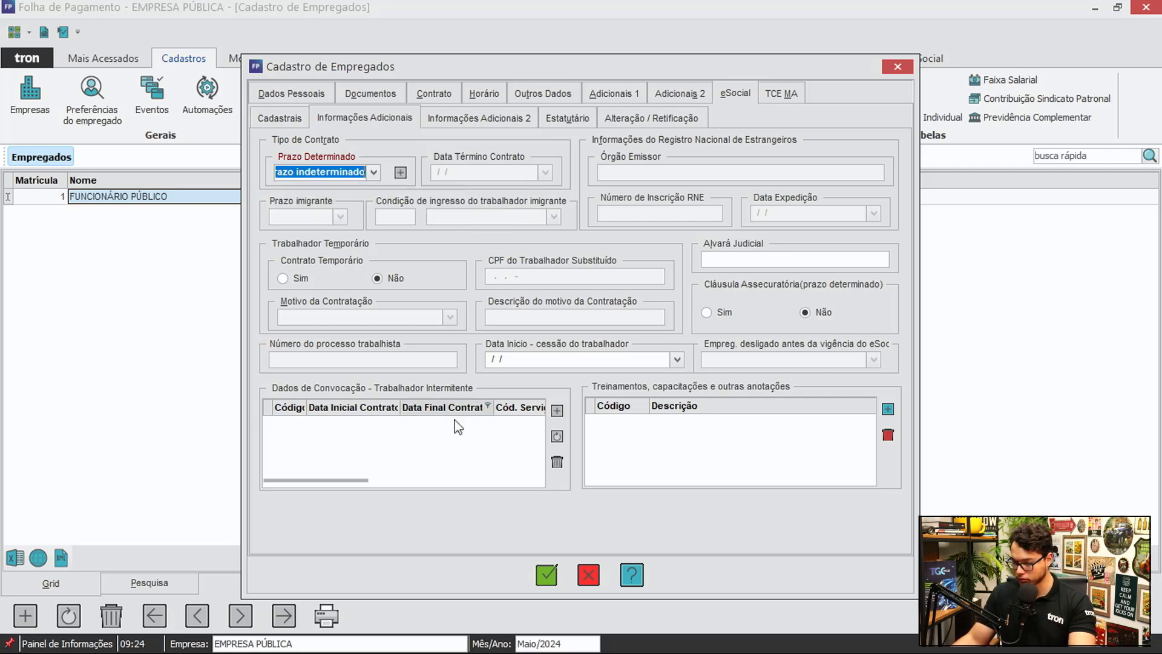
# Examine the dates under Controle de Beneficiários (S-2400) and the options for Relação do beneficiário com o Ente Público, keeping the current values.
pyautogui.click(468, 118)
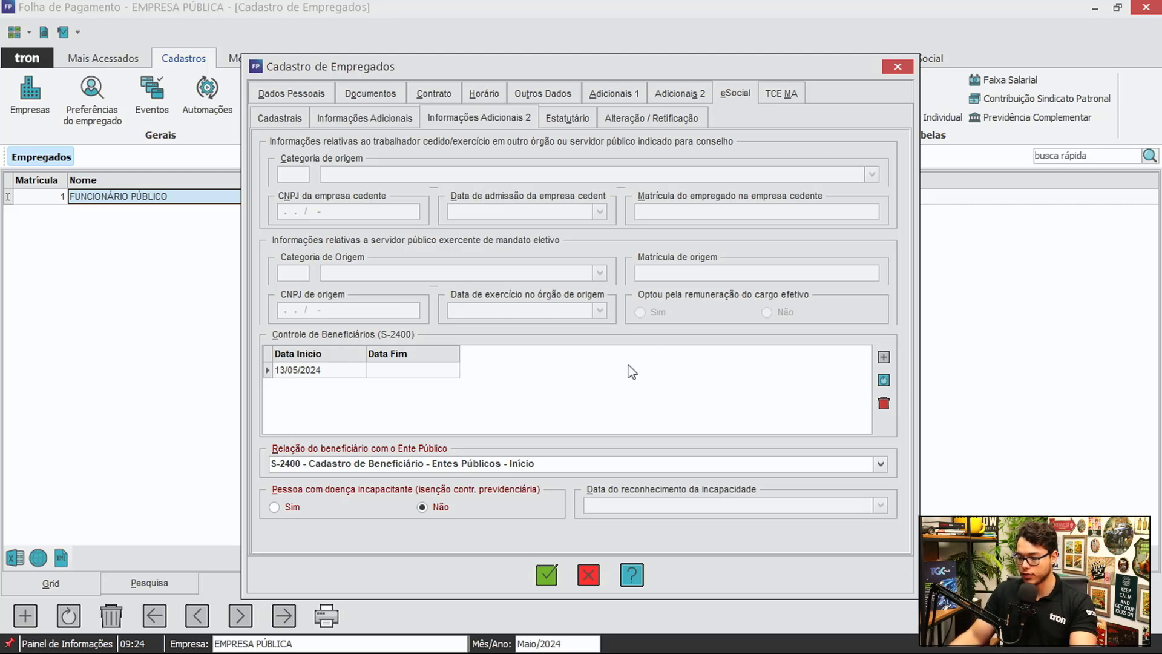
pyautogui.click(341, 371)
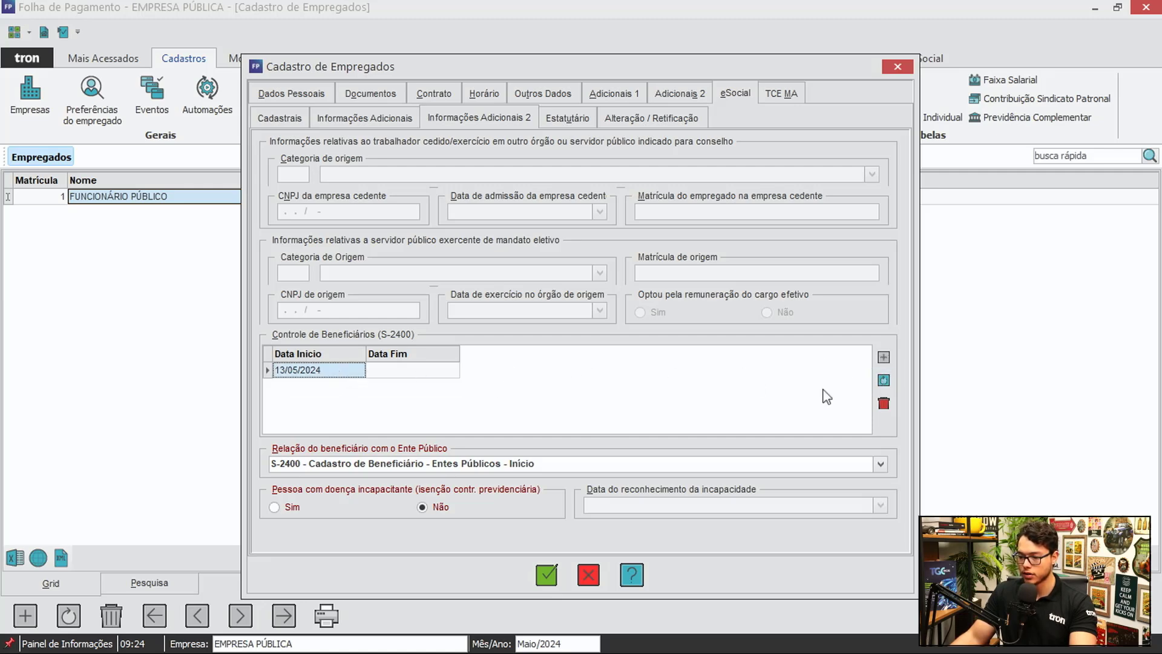
pyautogui.click(884, 380)
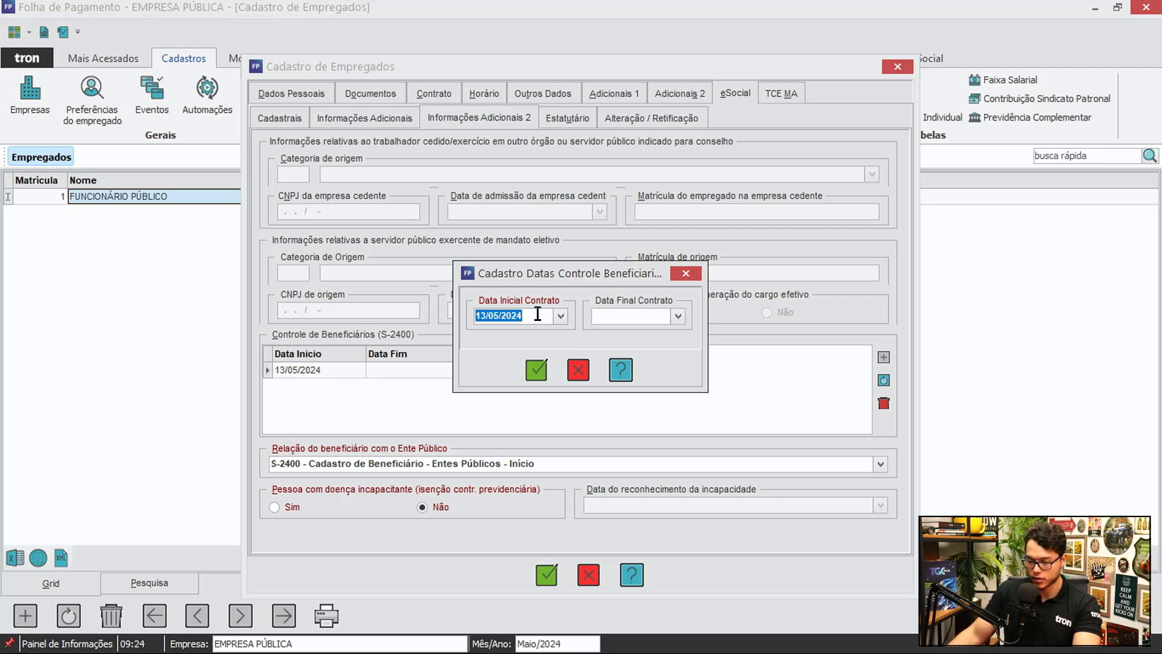
pyautogui.click(667, 314)
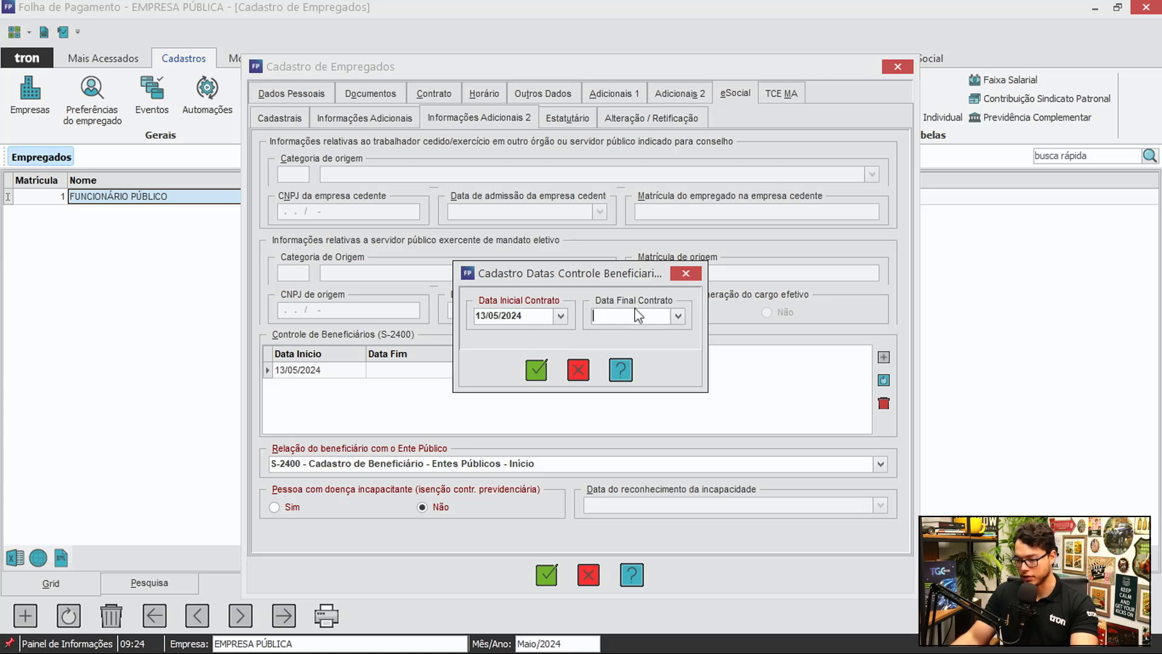
pyautogui.click(576, 369)
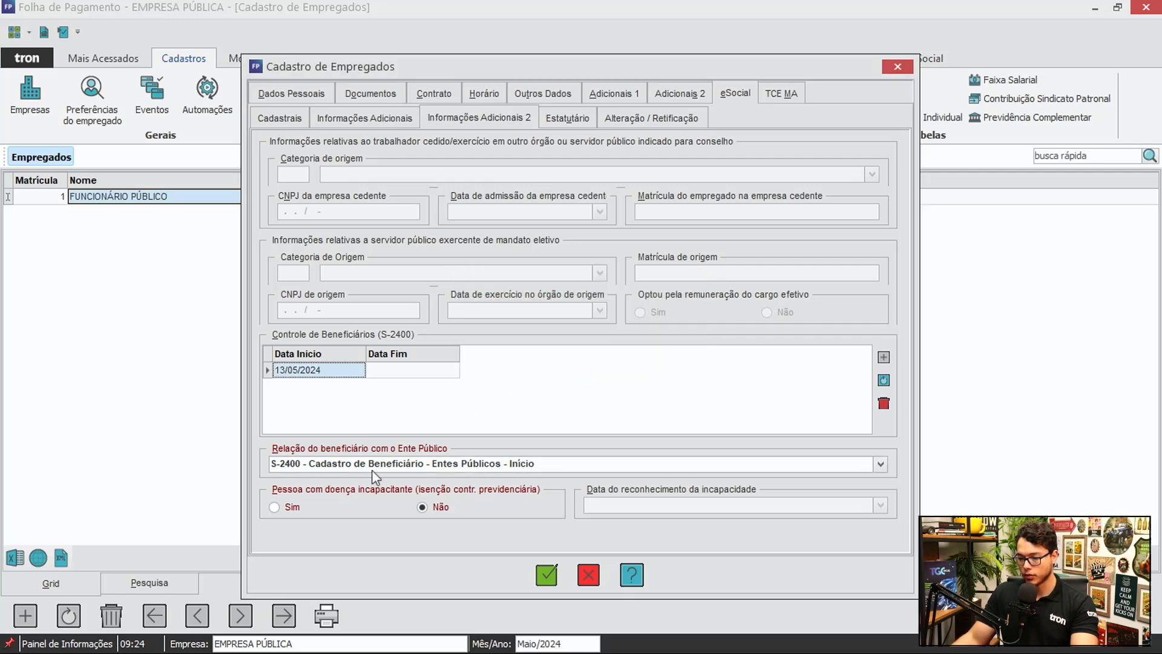
pyautogui.click(880, 464)
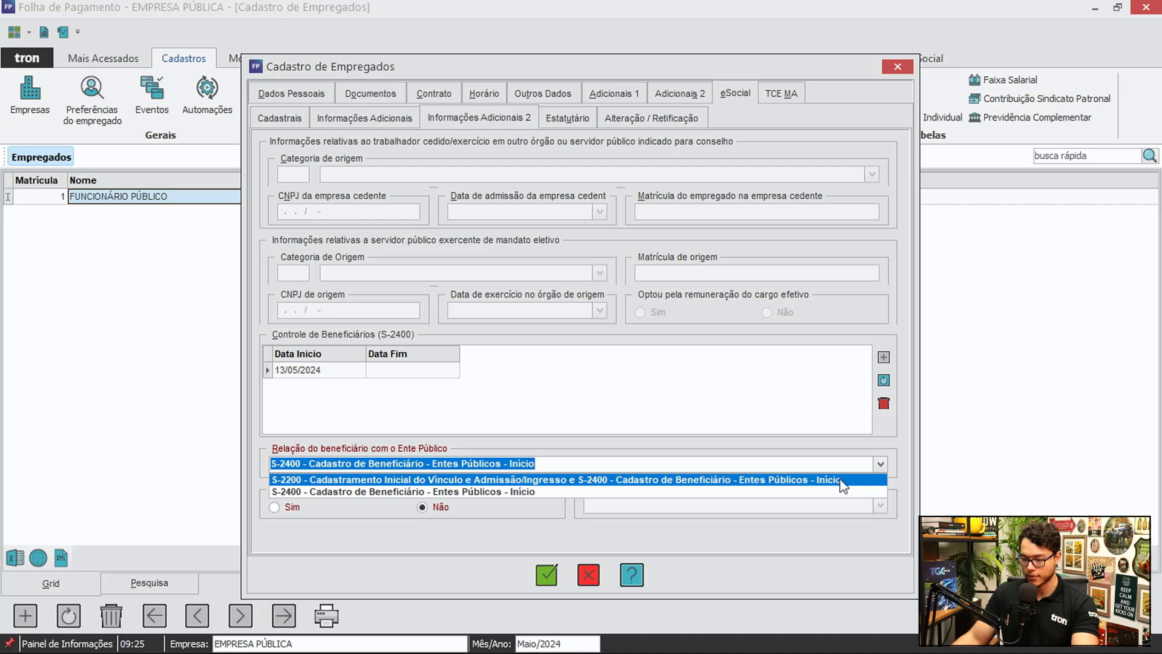
pyautogui.click(884, 465)
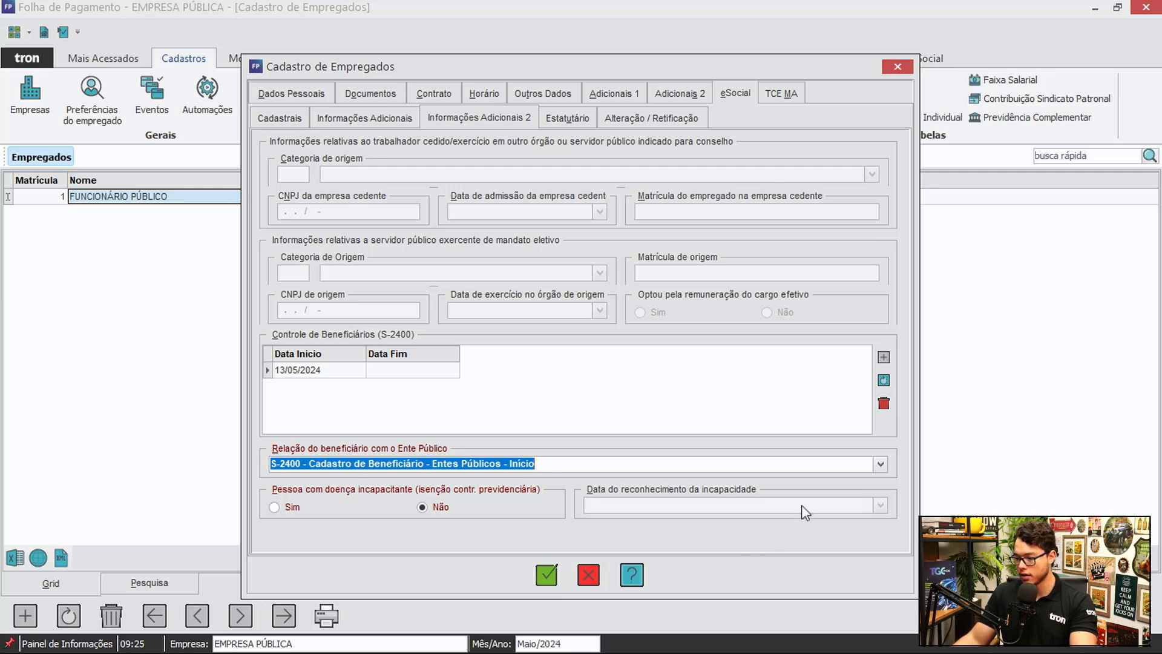
# Try marking Pessoa com doença incapacitante as Sim to view the incapacity recognition date field, and return it to Não.
pyautogui.click(287, 507)
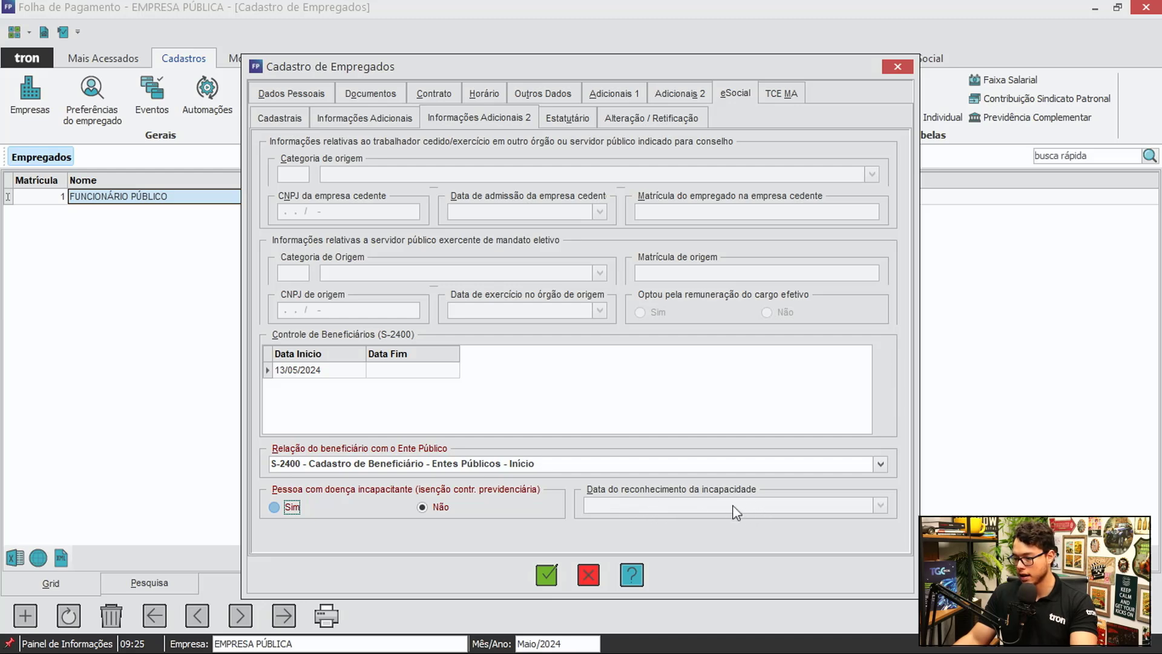
pyautogui.press('space')
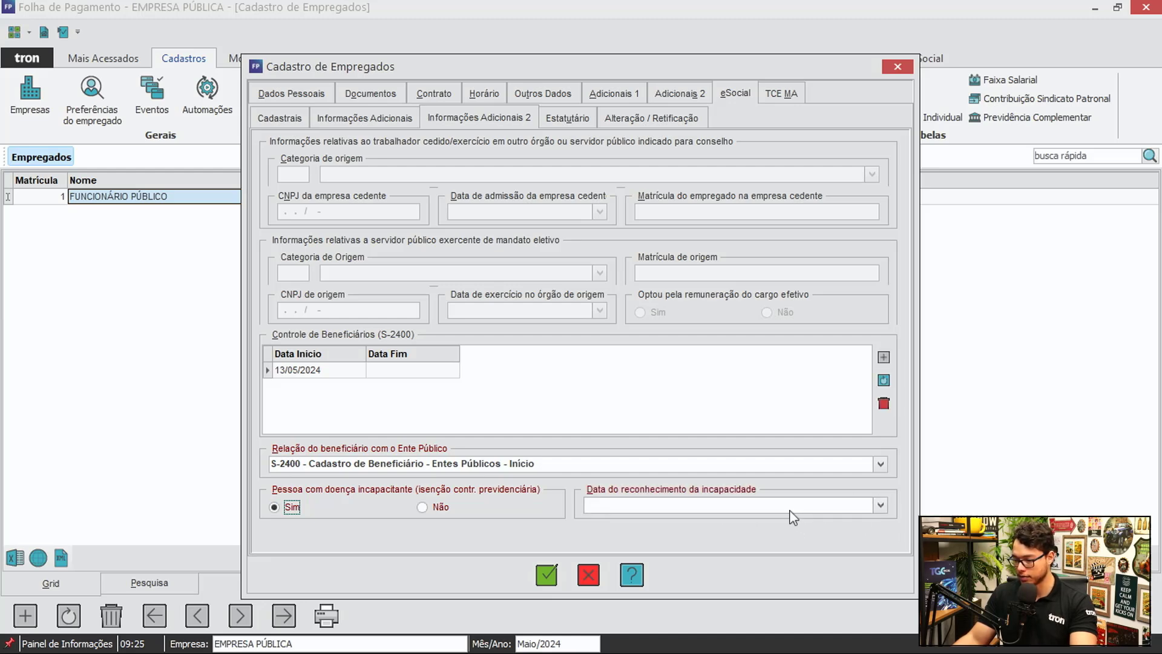
pyautogui.click(435, 508)
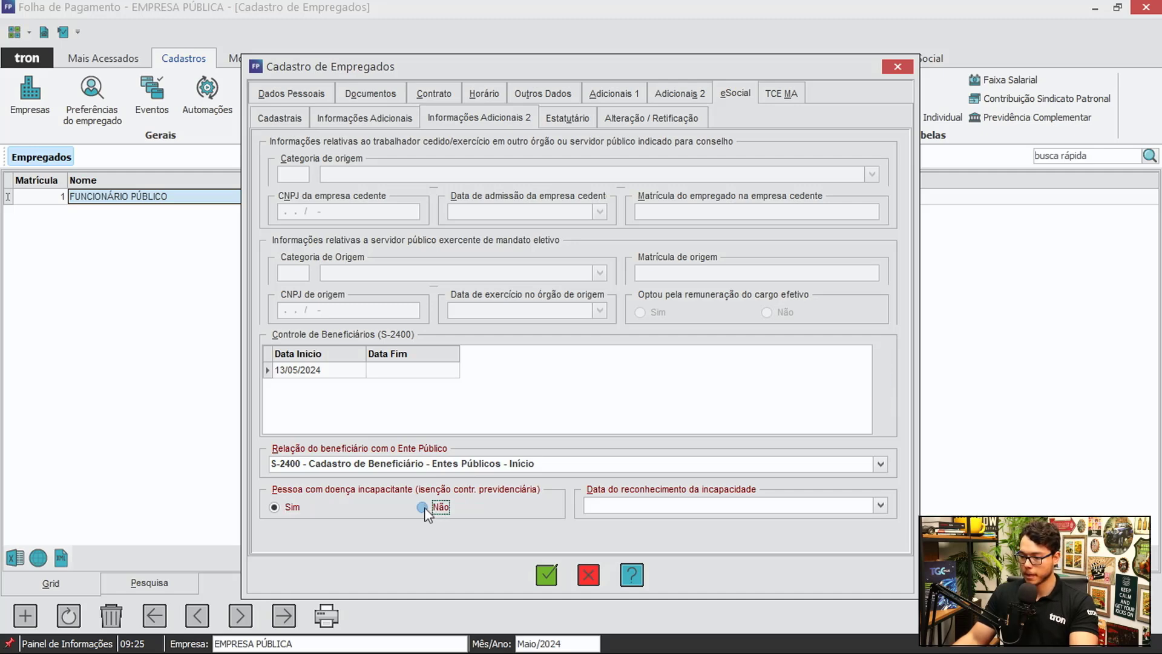
# Check the Alteração / Retificação choice in the employee's eSocial data, keeping ALTERAÇÃO selected.
pyautogui.click(587, 121)
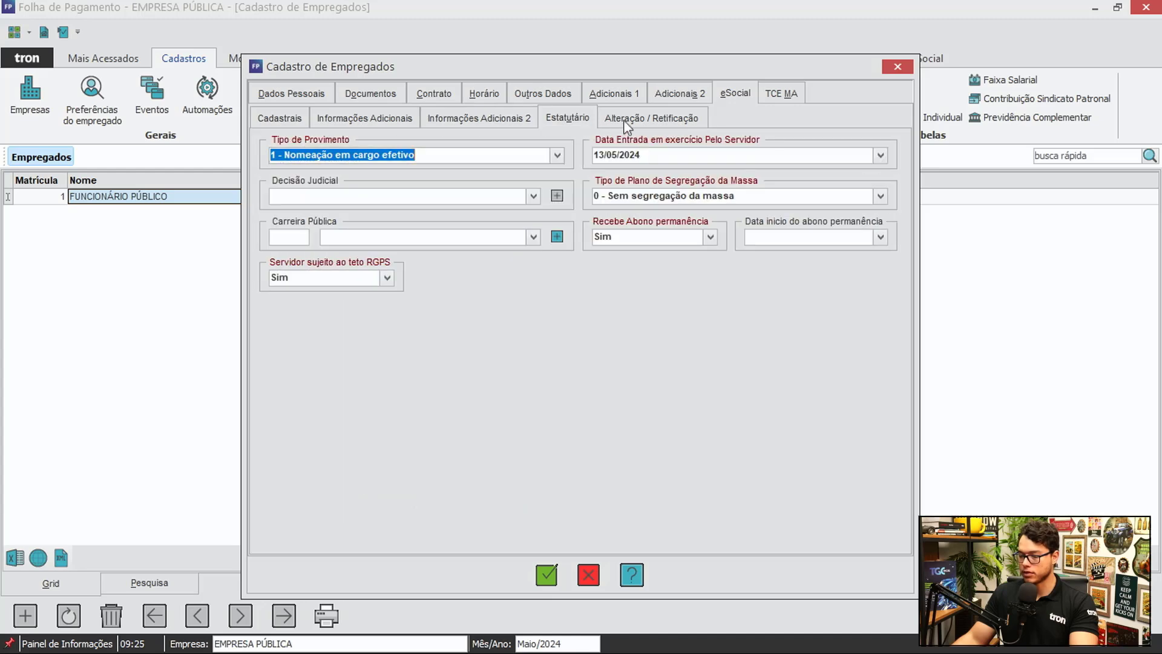
pyautogui.click(657, 120)
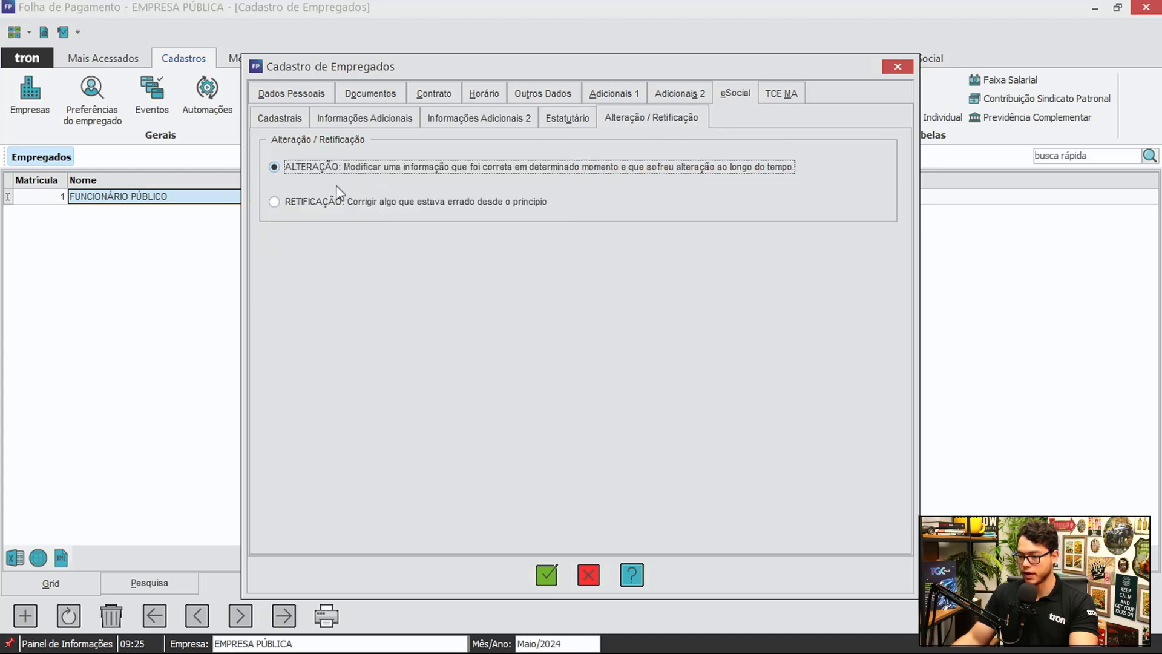
# Save the employee's registration from the documents data, declining to issue the PIS worker registration document (DCT), and select the employee's record.
pyautogui.click(383, 93)
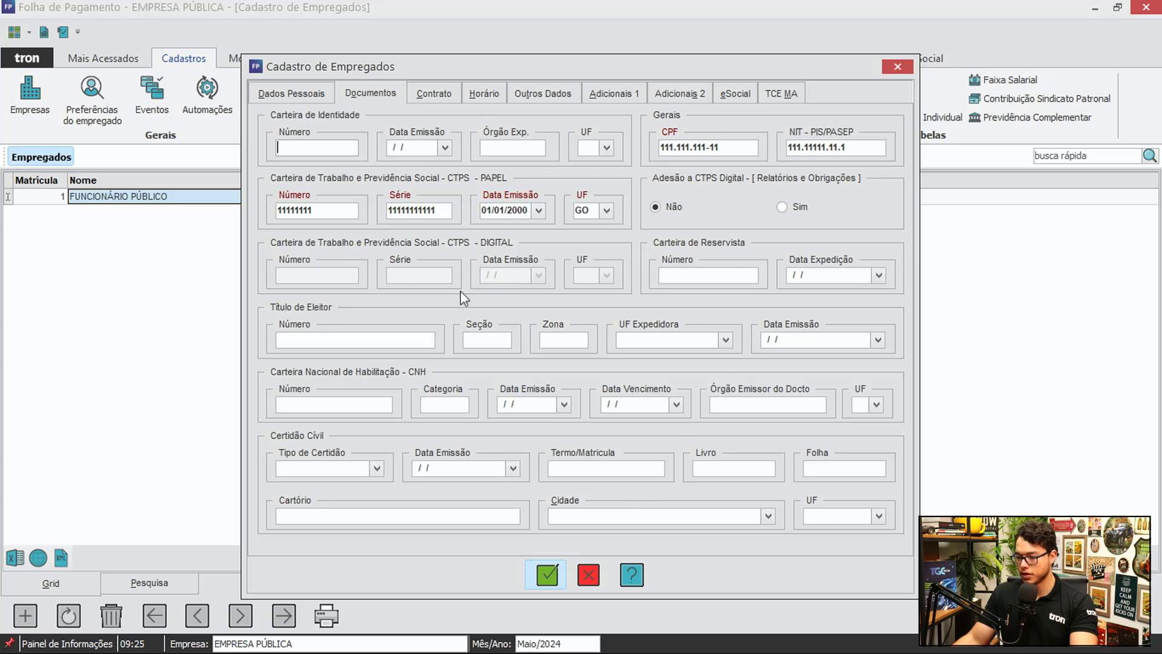
pyautogui.click(664, 266)
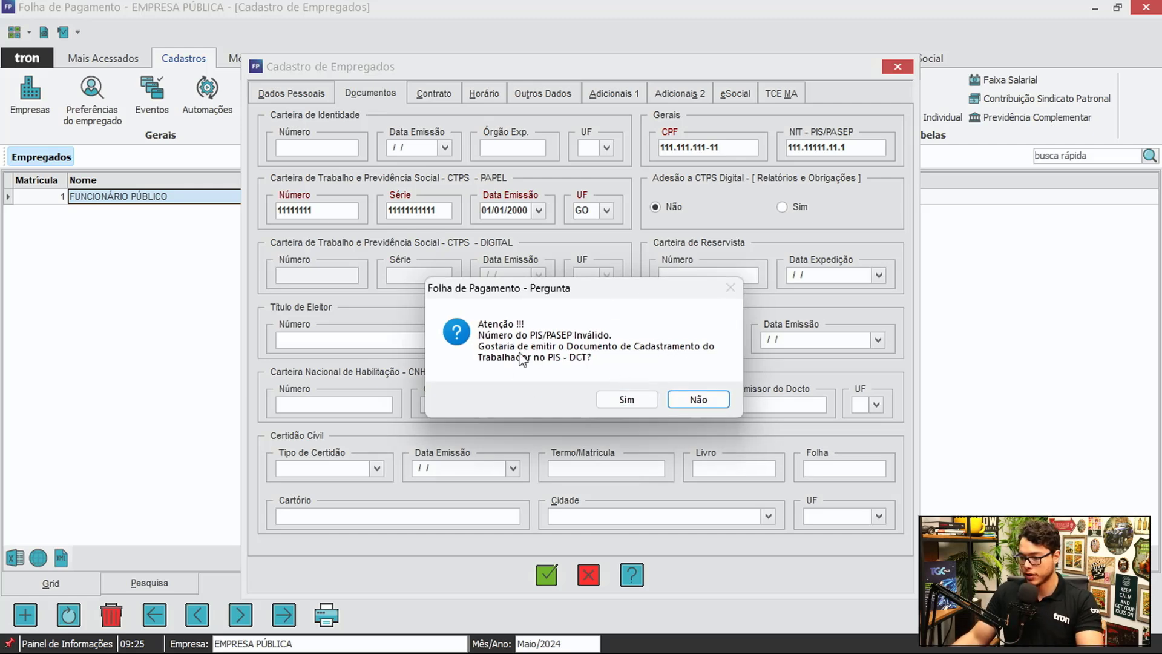
pyautogui.click(699, 400)
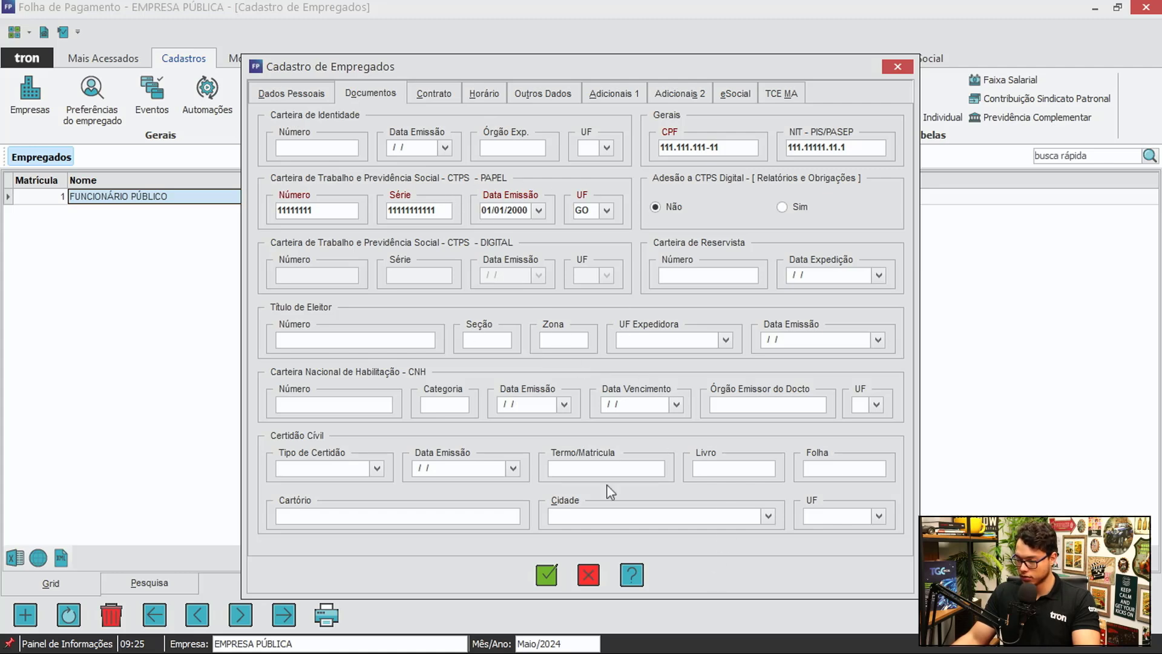
pyautogui.click(550, 576)
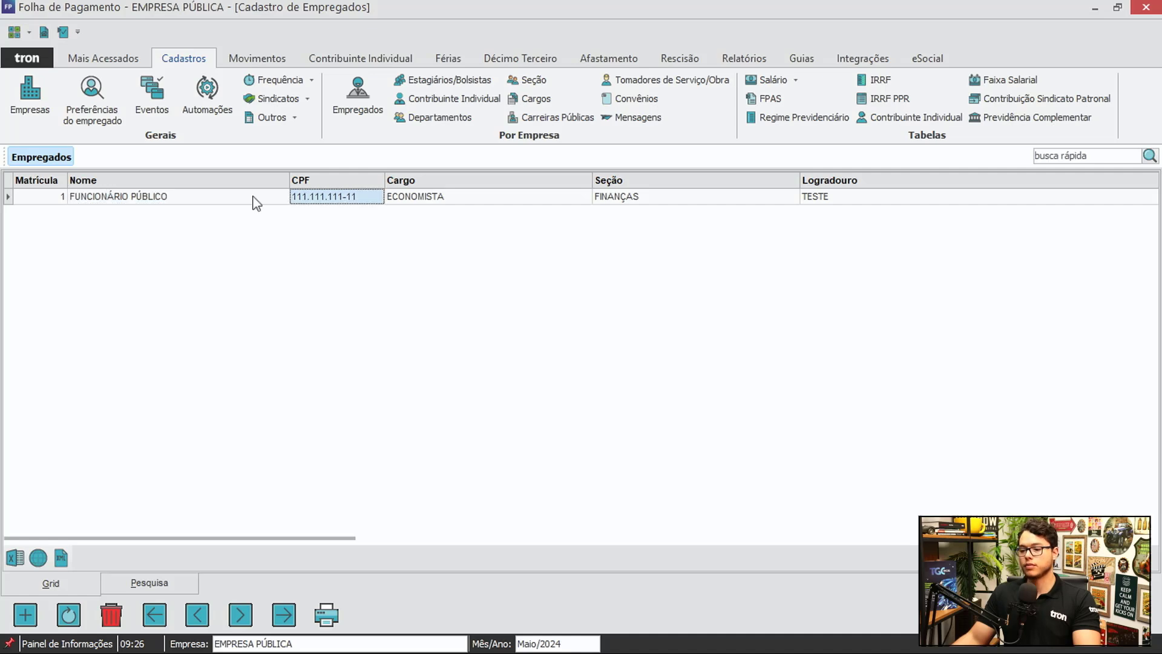
pyautogui.click(56, 198)
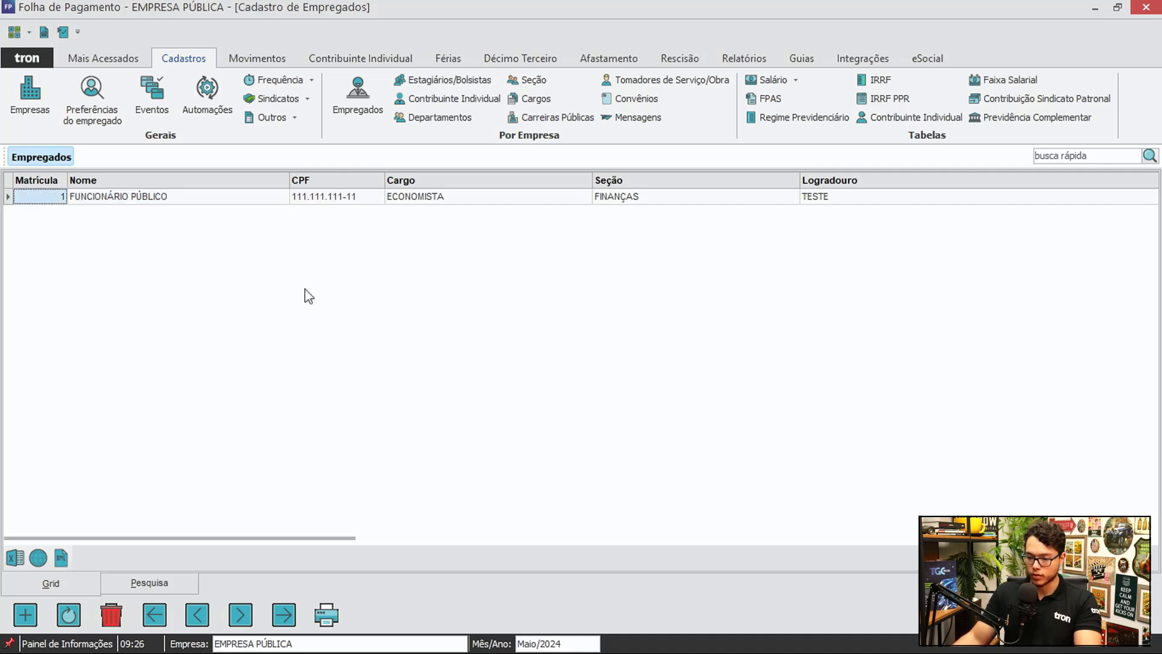